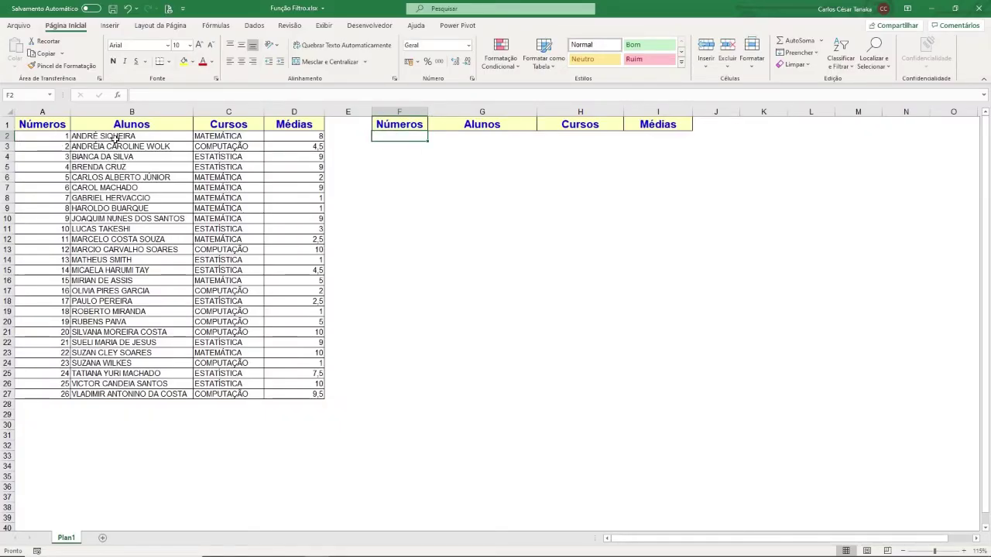
Examine the Alunos, Números, Cursos and Médias columns of the student table.
{"action": "left_click_drag", "start_coordinate": [116, 139], "coordinate": [112, 387]}
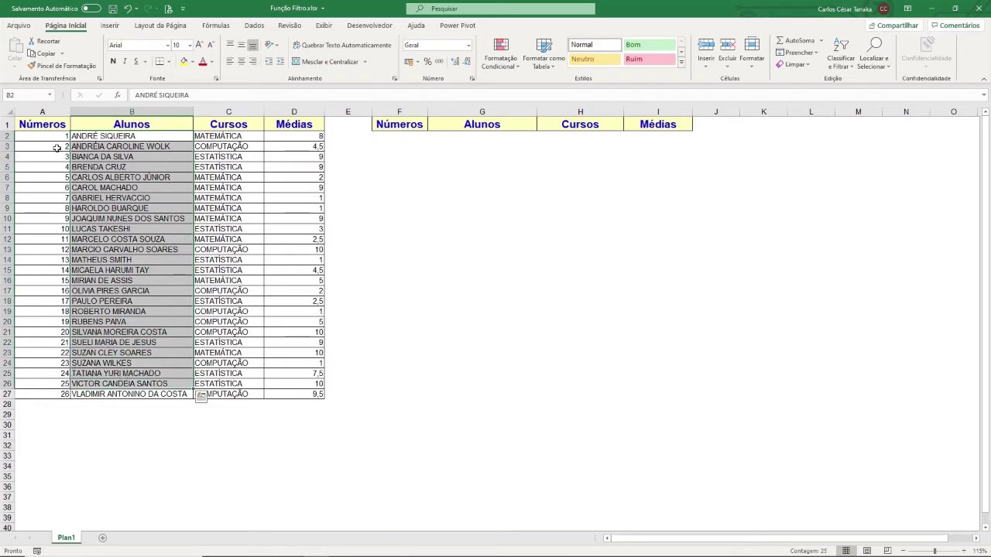
{"action": "left_click_drag", "start_coordinate": [54, 136], "coordinate": [50, 373]}
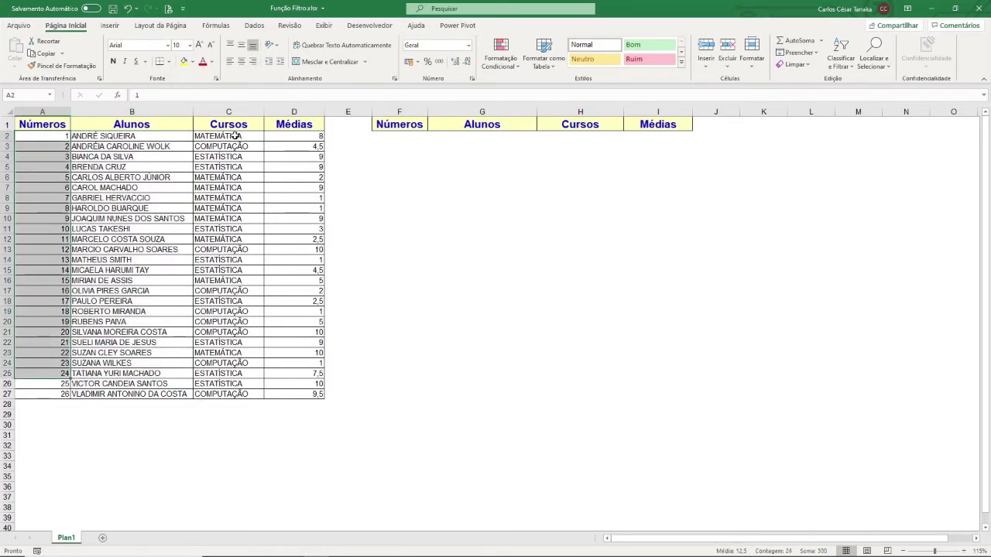
{"action": "left_click_drag", "start_coordinate": [235, 136], "coordinate": [223, 396]}
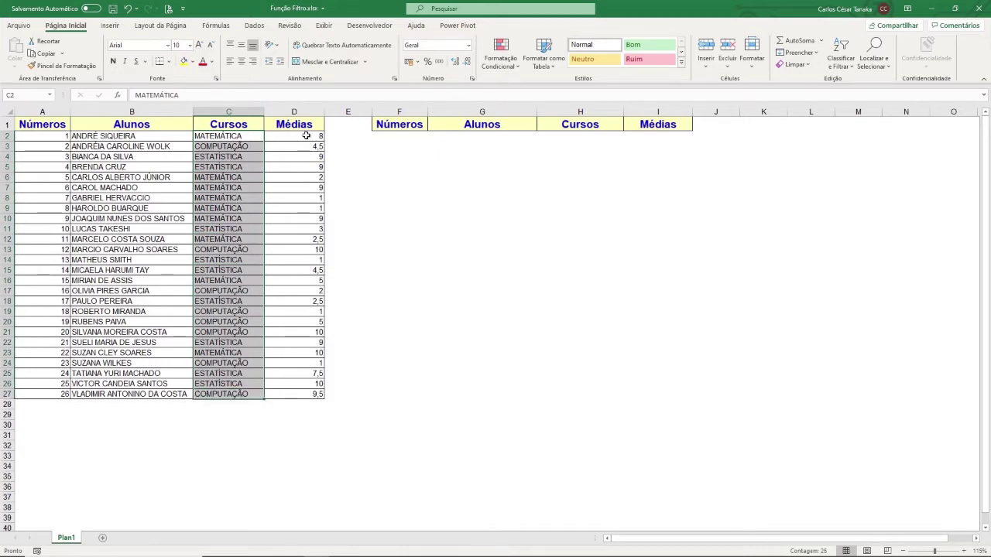
{"action": "left_click_drag", "start_coordinate": [306, 136], "coordinate": [284, 394]}
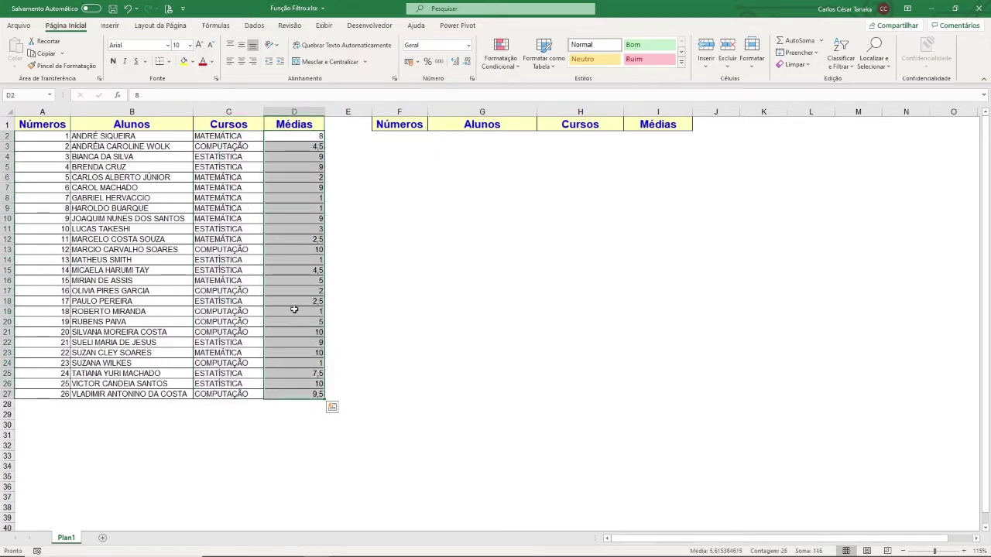
{"action": "left_click", "coordinate": [232, 133]}
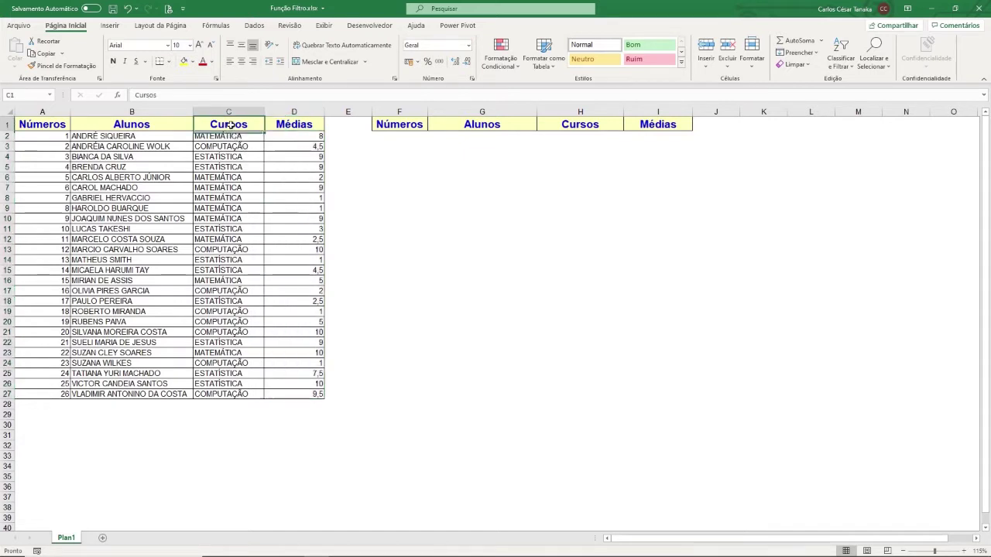
{"action": "left_click", "coordinate": [290, 155]}
Start a FILTRO formula in F2 with the student data A2:D27 as the array.
{"action": "left_click", "coordinate": [394, 134]}
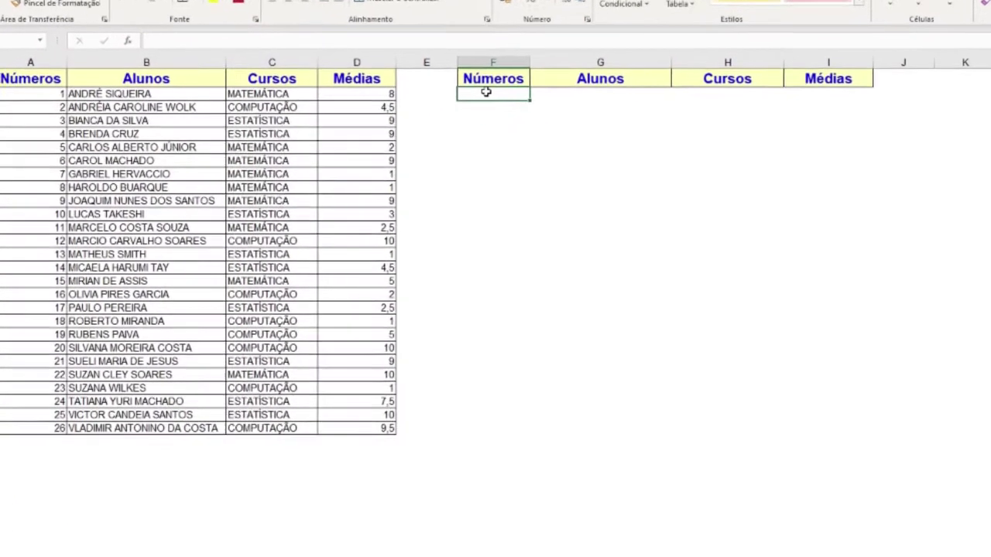
{"action": "type", "text": "=FILTRO("}
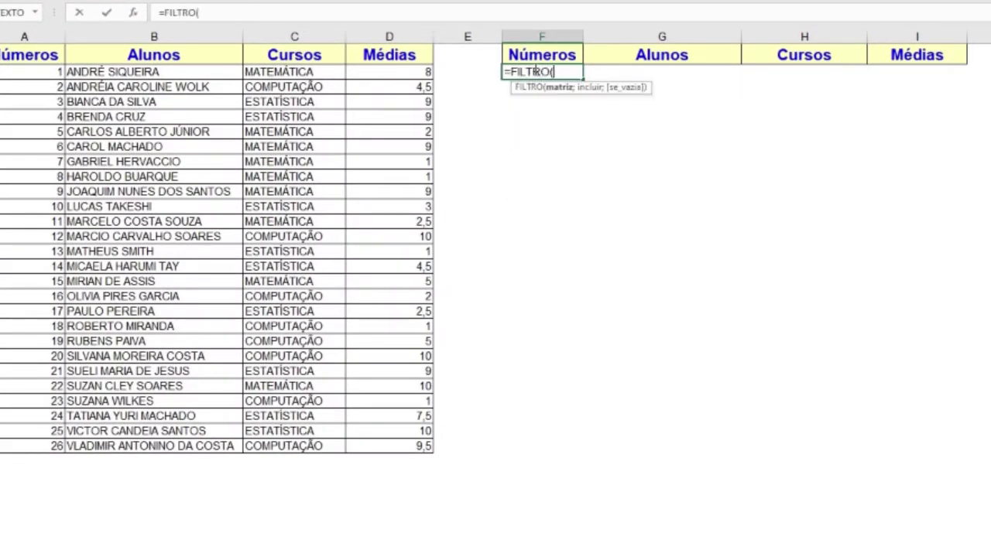
{"action": "left_click", "coordinate": [28, 72]}
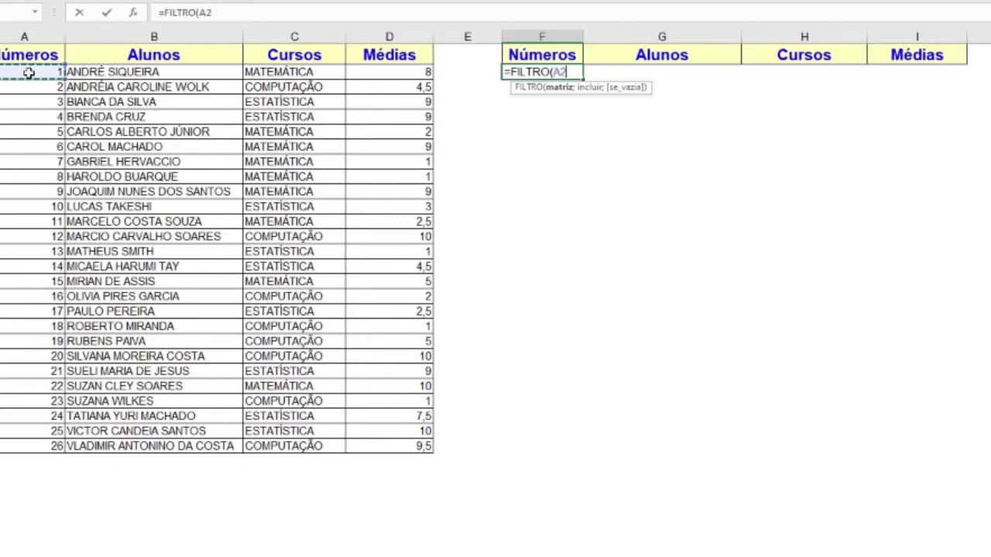
{"action": "key", "text": "ctrl+shift+Right"}
{"action": "key", "text": "ctrl+shift+Down"}
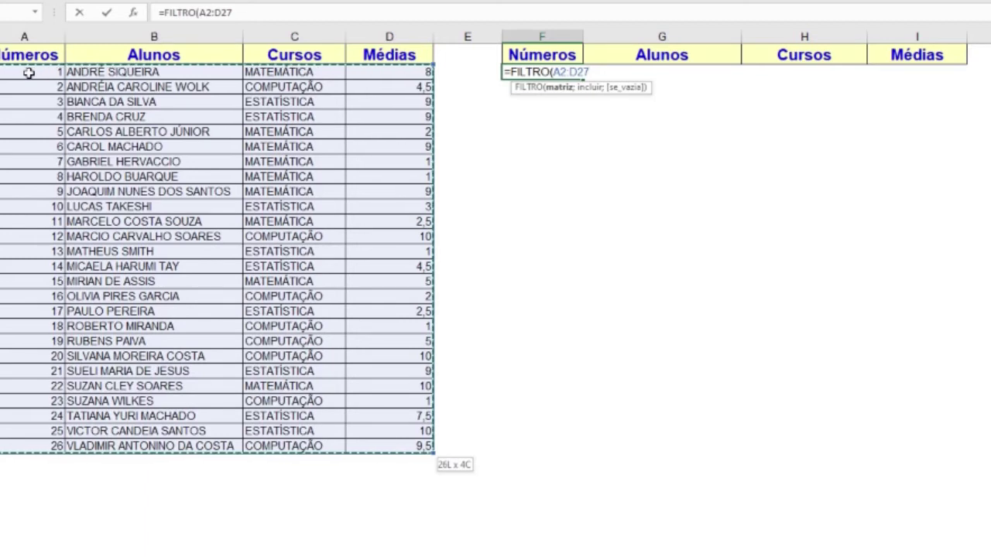
{"action": "type", "text": ";"}
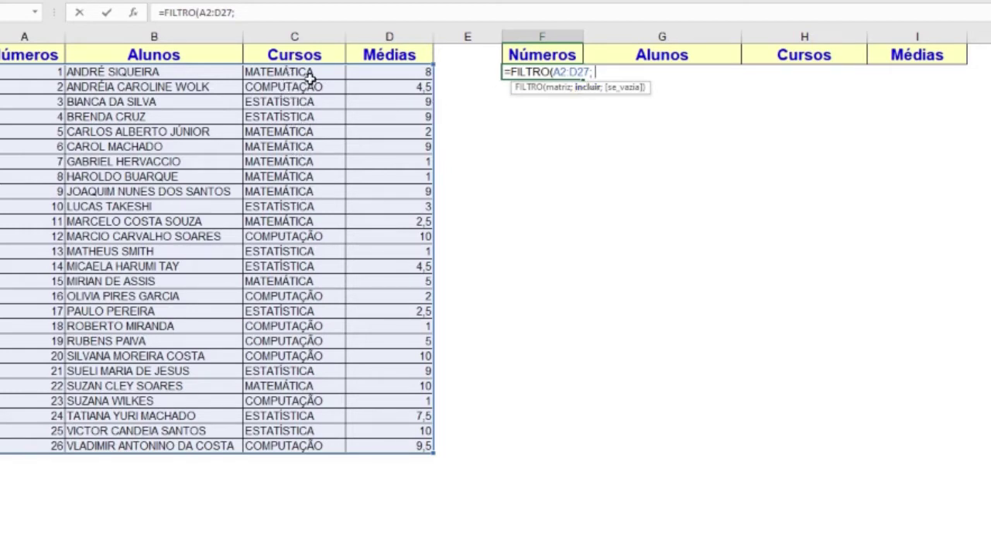
Complete the FILTRO formula with the condition C2:C27="COMPUTAÇÃO" and check the filtered Cursos column.
{"action": "left_click_drag", "start_coordinate": [309, 74], "coordinate": [308, 444]}
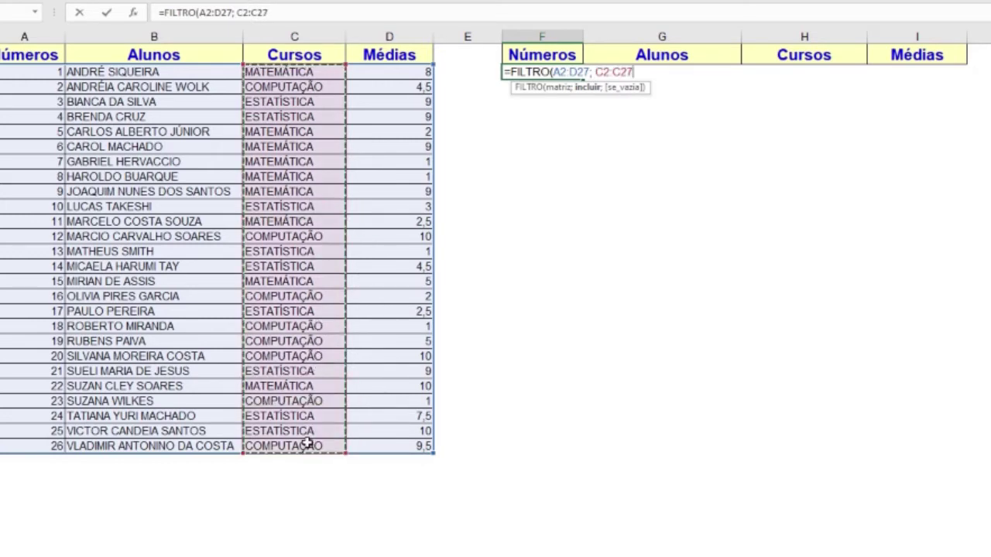
{"action": "type", "text": "="}
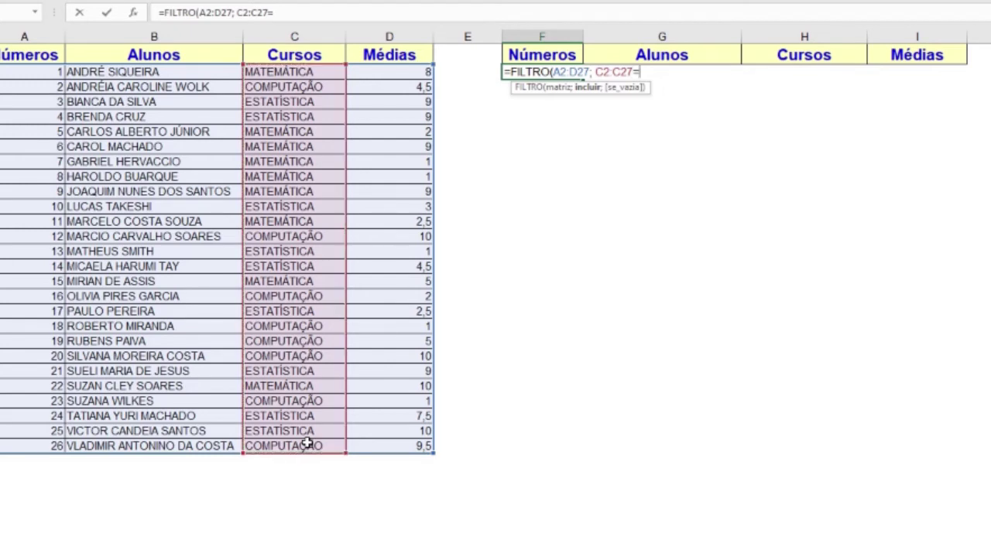
{"action": "type", "text": "\"COMPU"}
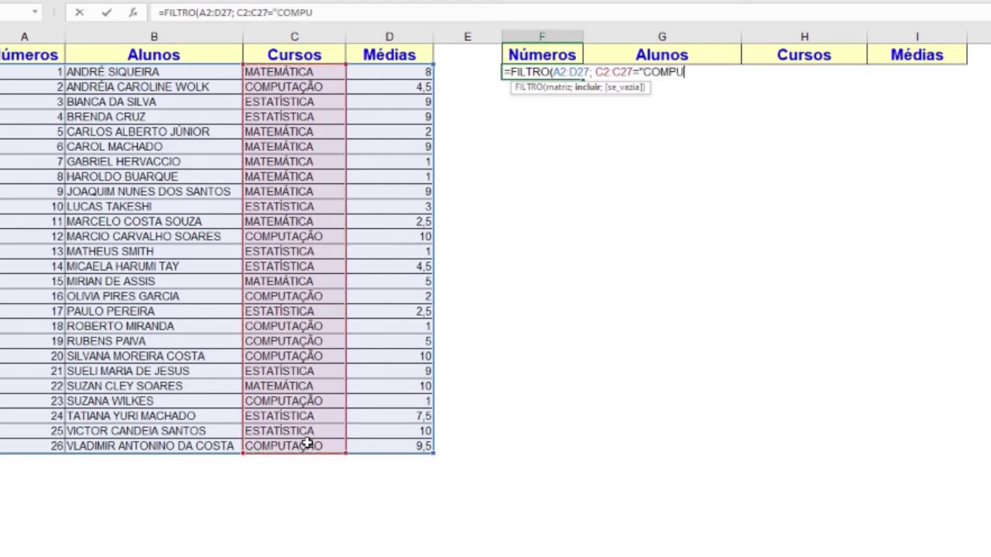
{"action": "type", "text": "TAÇÃO"}
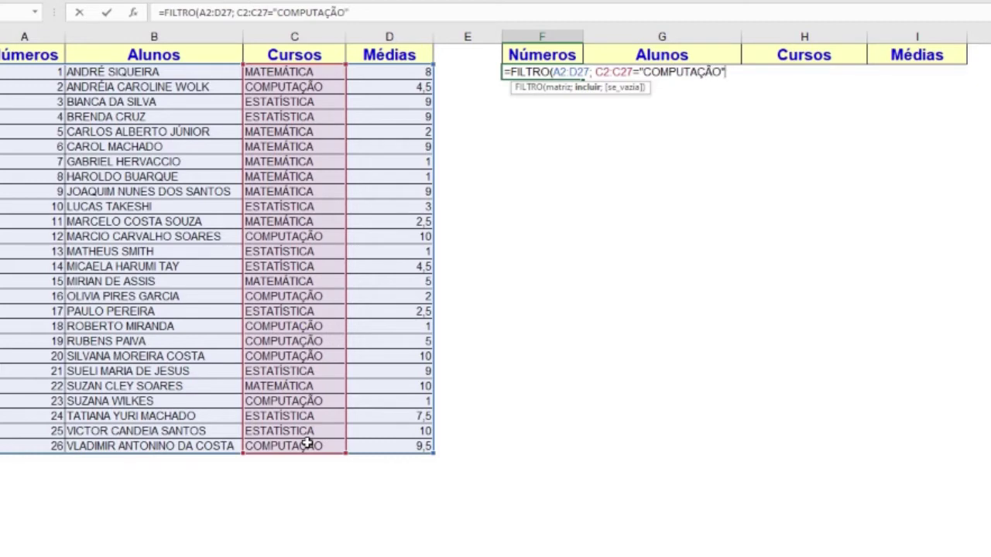
{"action": "type", "text": "\")"}
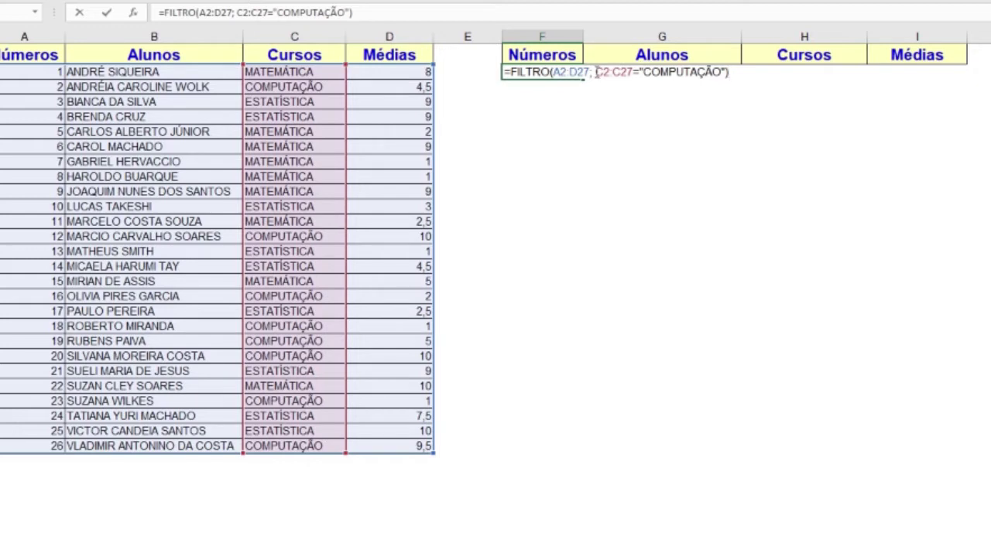
{"action": "left_click_drag", "start_coordinate": [596, 72], "coordinate": [721, 75]}
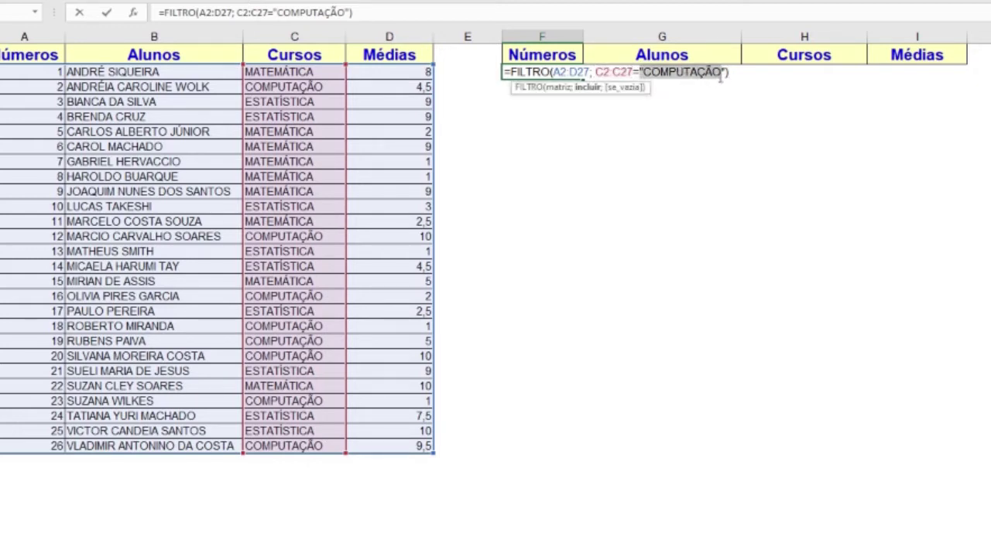
{"action": "key", "text": "Return"}
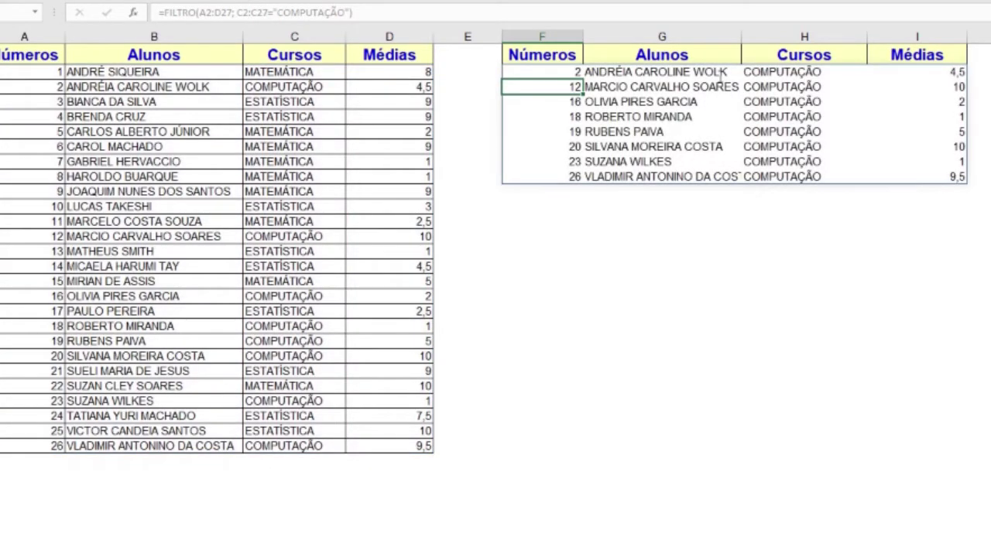
{"action": "left_click_drag", "start_coordinate": [758, 72], "coordinate": [772, 178]}
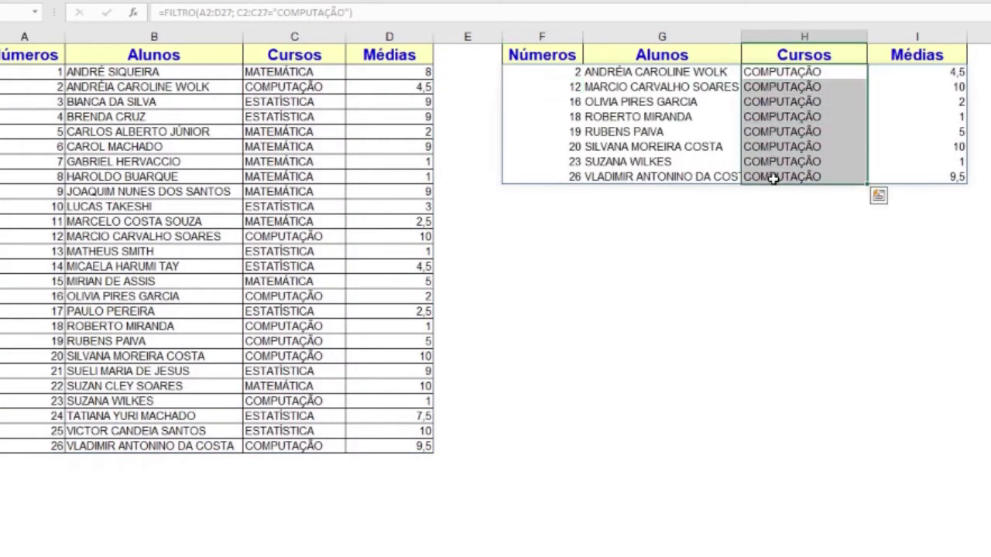
Try changing the first student's course in C2 to COMPUTAÇÃO to test the filter, and undo the change.
{"action": "left_click", "coordinate": [547, 75]}
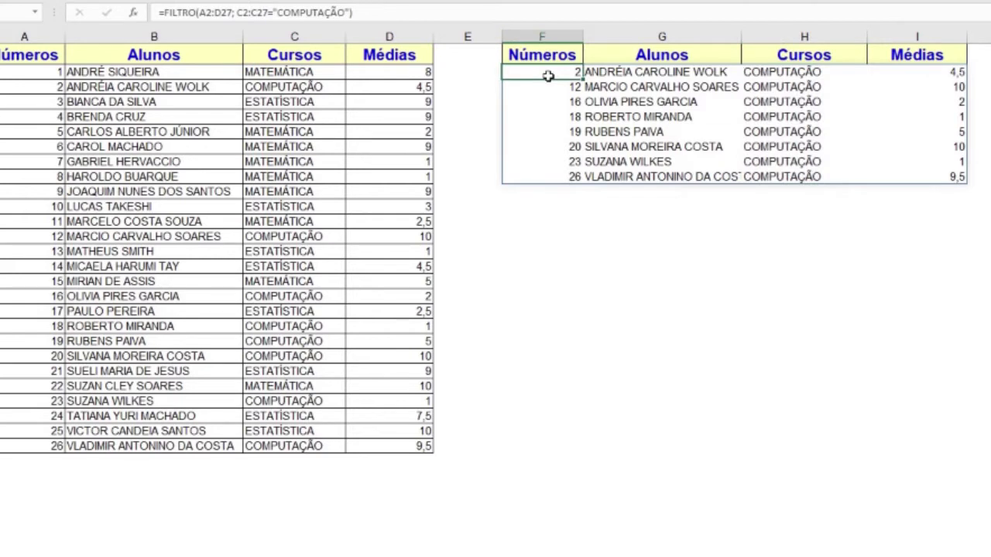
{"action": "key", "text": "Left"}
{"action": "key", "text": "Left"}
{"action": "key", "text": "Left"}
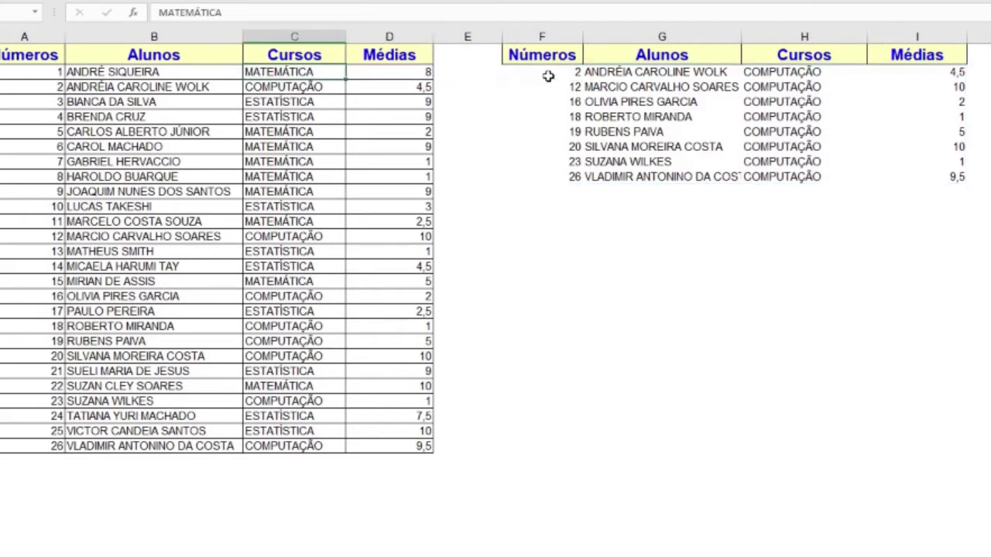
{"action": "type", "text": "COMPUTAÇÃO"}
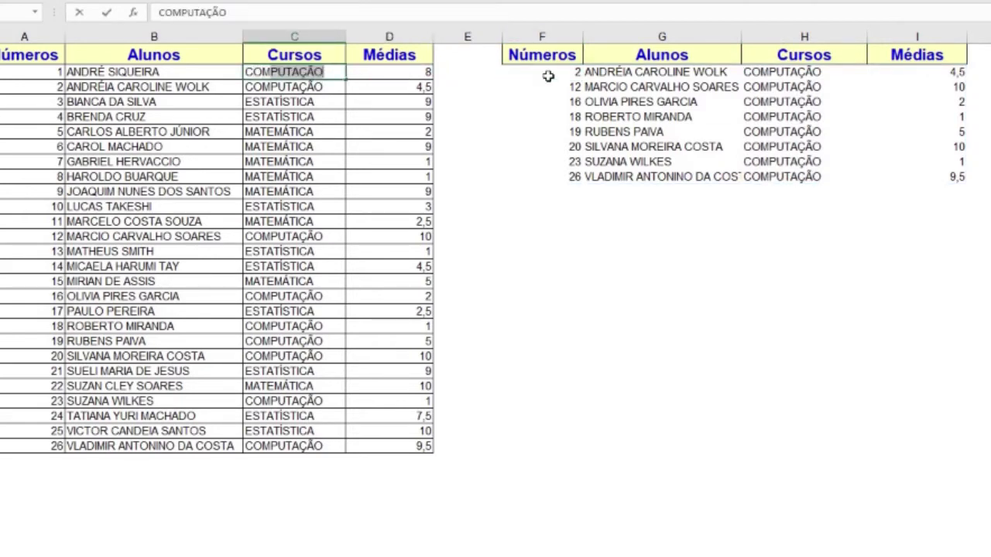
{"action": "key", "text": "Return"}
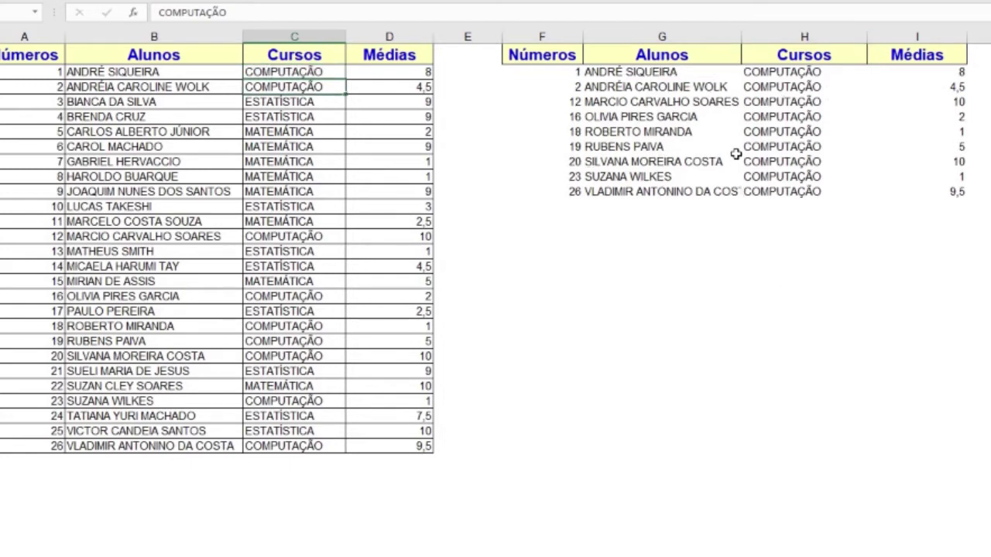
{"action": "key", "text": "ctrl+z"}
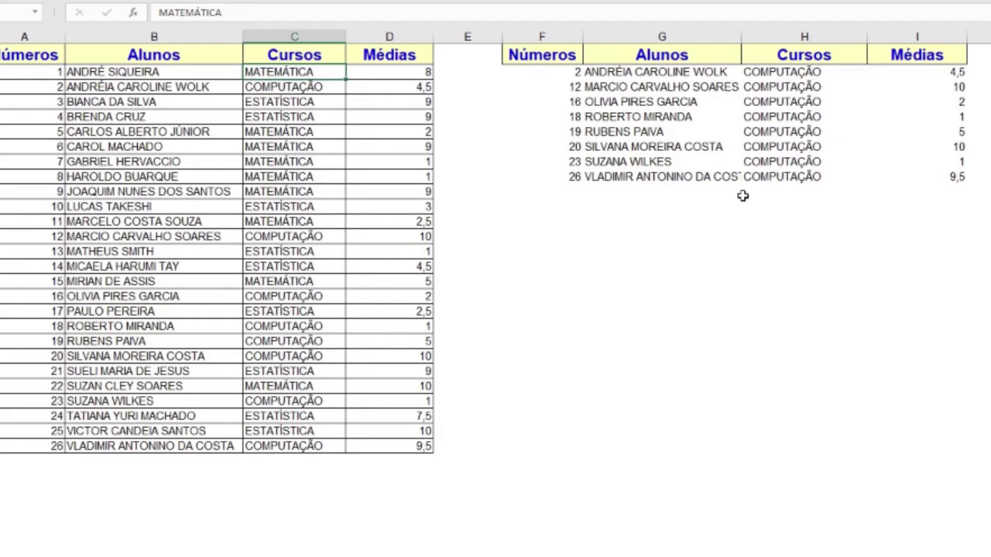
Clear the filtered results and start a new FILTRO formula in F2 with A2:D27 as the array.
{"action": "left_click_drag", "start_coordinate": [550, 70], "coordinate": [986, 172]}
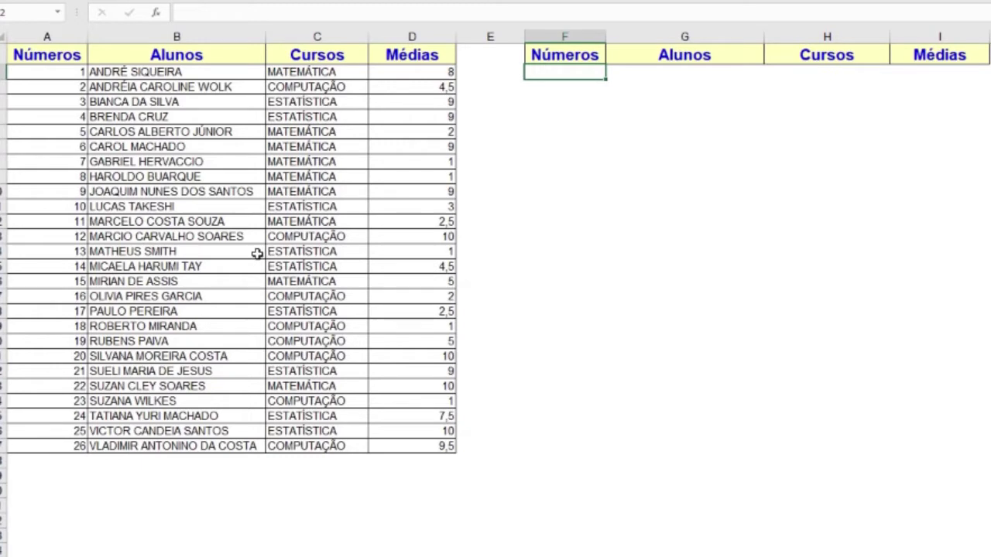
{"action": "type", "text": "=FILTRO"}
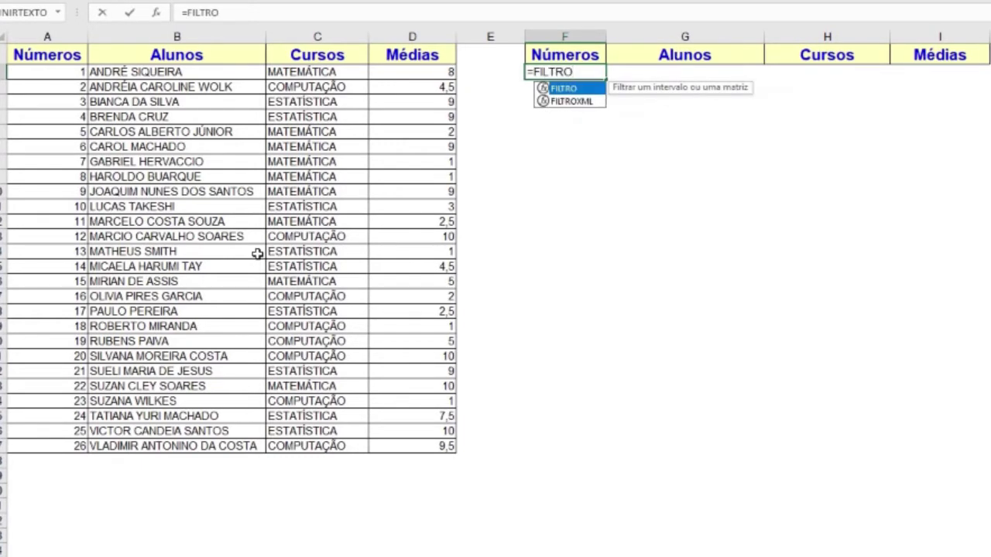
{"action": "type", "text": "("}
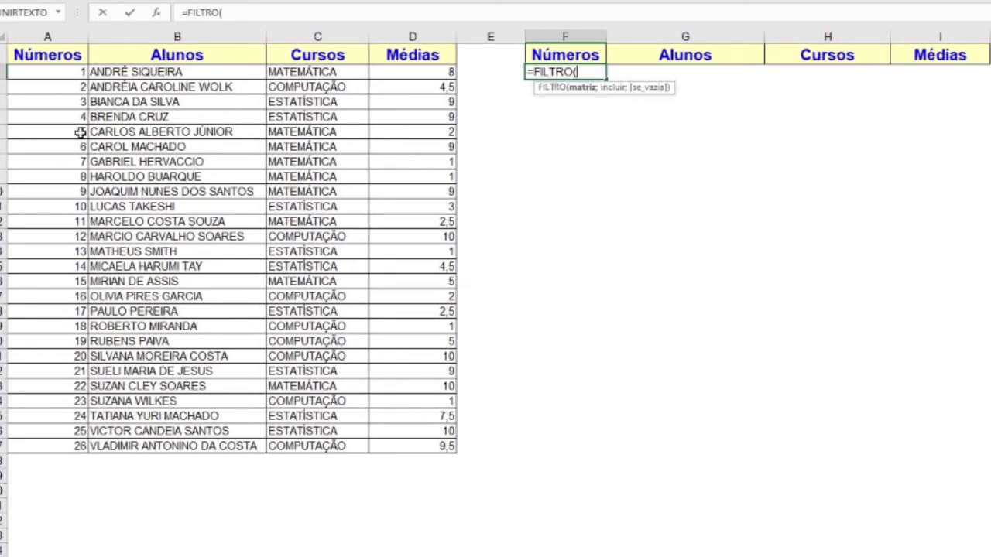
{"action": "left_click", "coordinate": [62, 71]}
{"action": "key", "text": "ctrl+shift+Down"}
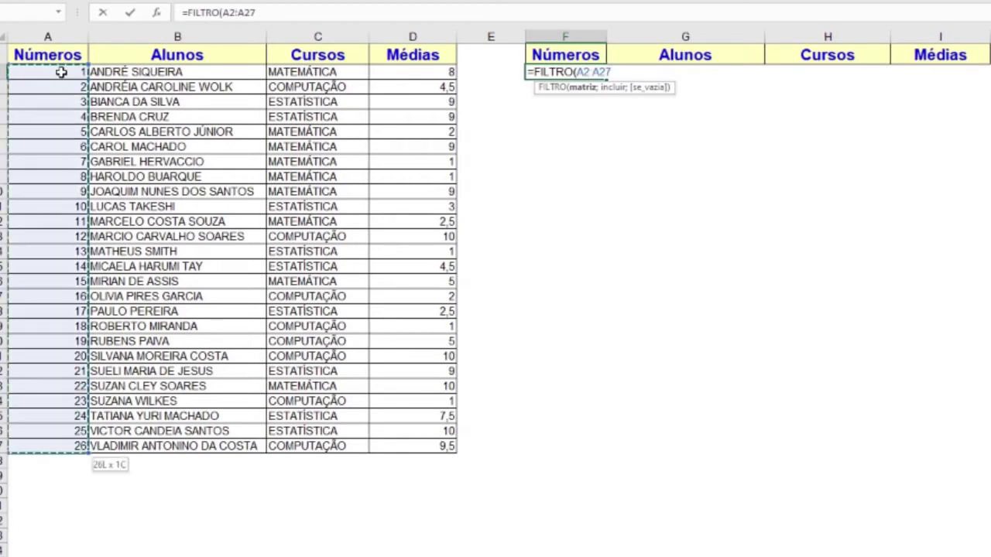
{"action": "key", "text": "ctrl+shift+Right"}
{"action": "type", "text": ";"}
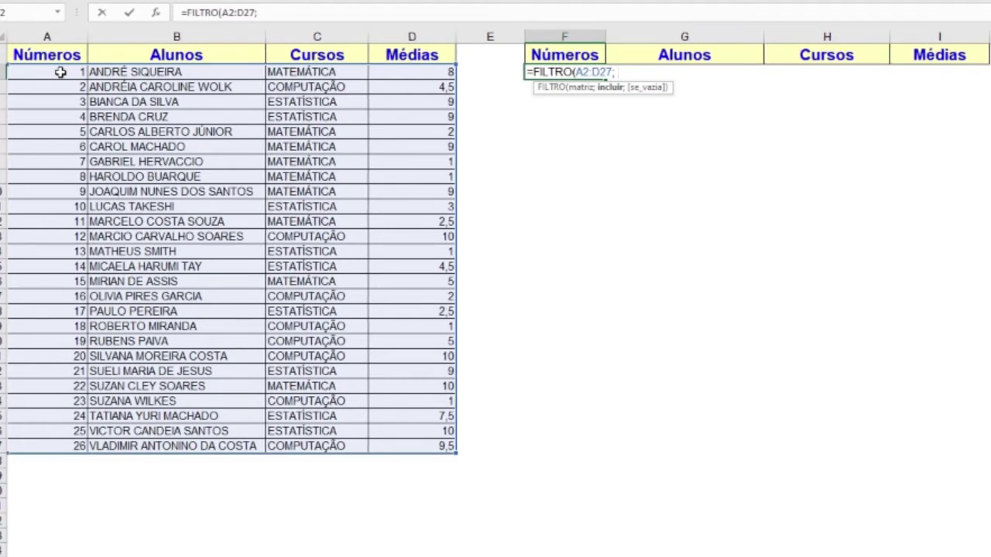
Add ESQUERDA(B2:B27; 1) with an equals comparison as the include condition of the FILTRO formula.
{"action": "type", "text": "ESQ"}
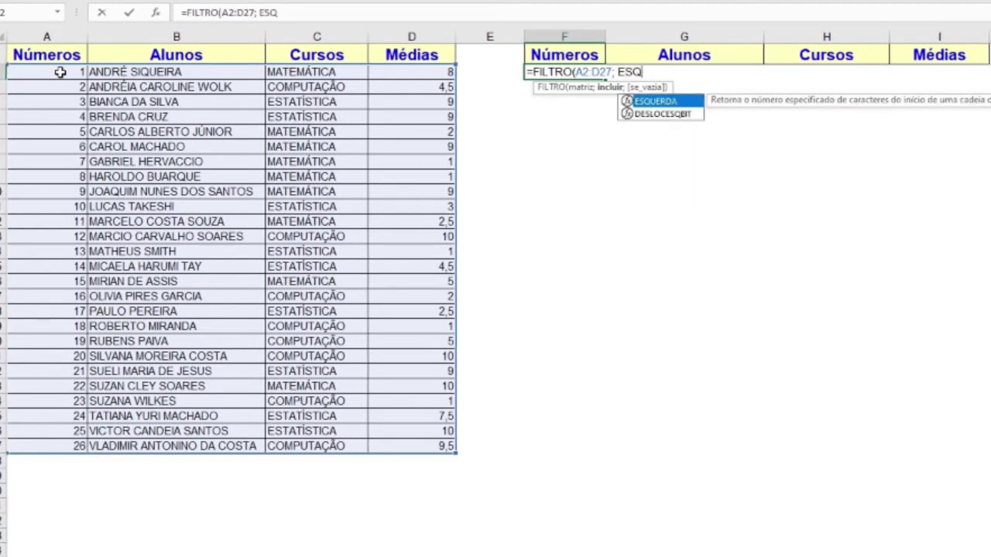
{"action": "type", "text": "UERDA("}
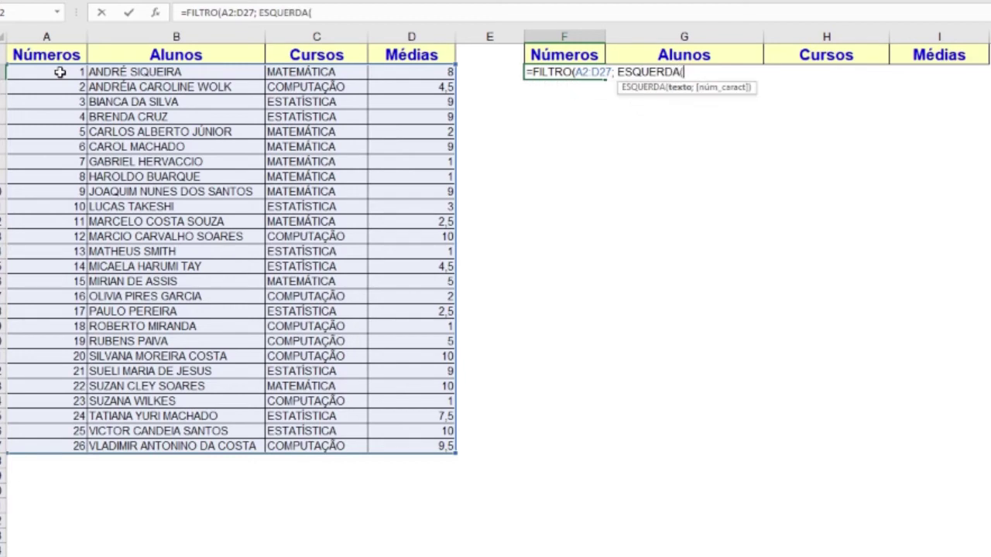
{"action": "left_click", "coordinate": [127, 73]}
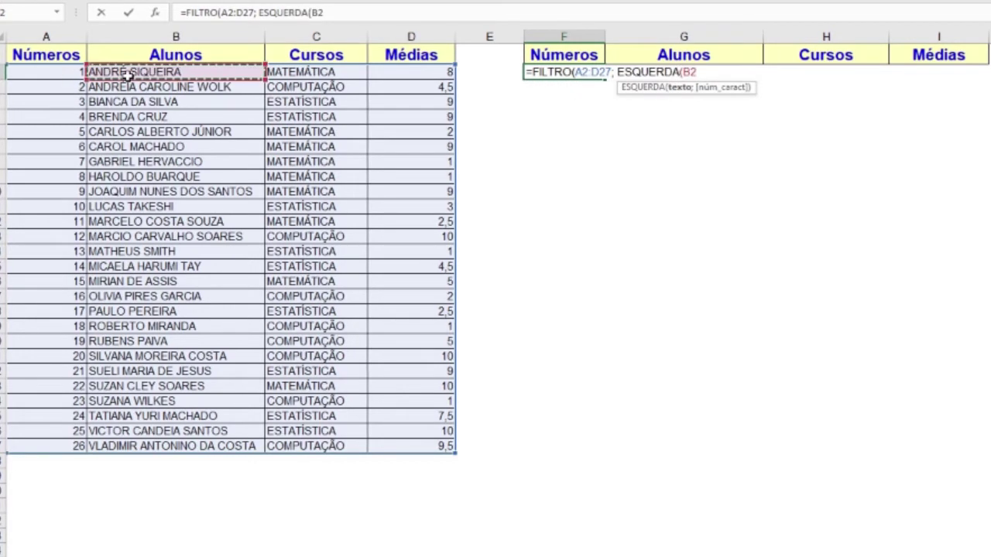
{"action": "key", "text": "ctrl+shift+Down"}
{"action": "type", "text": ")"}
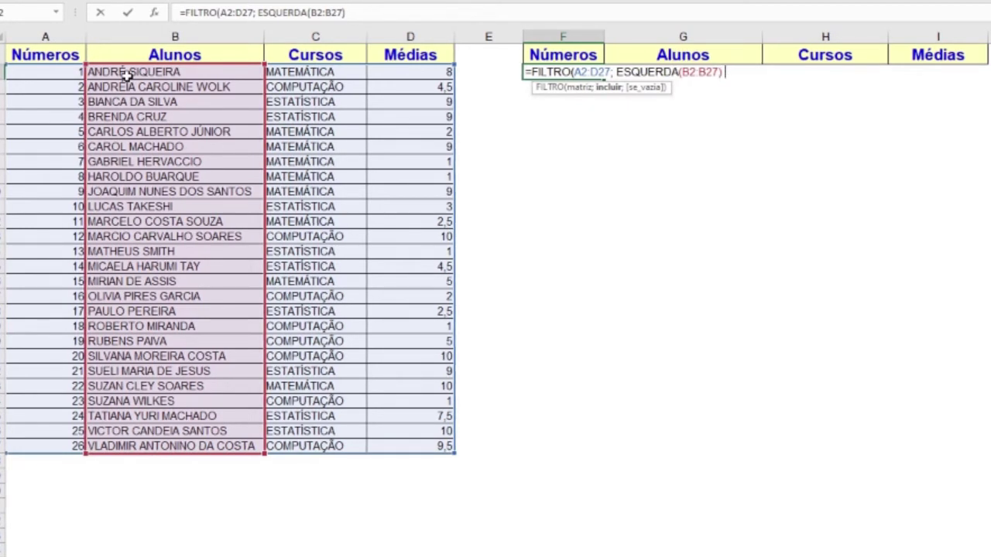
{"action": "key", "text": "Left"}
{"action": "key", "text": "Delete"}
{"action": "type", "text": "; 1"}
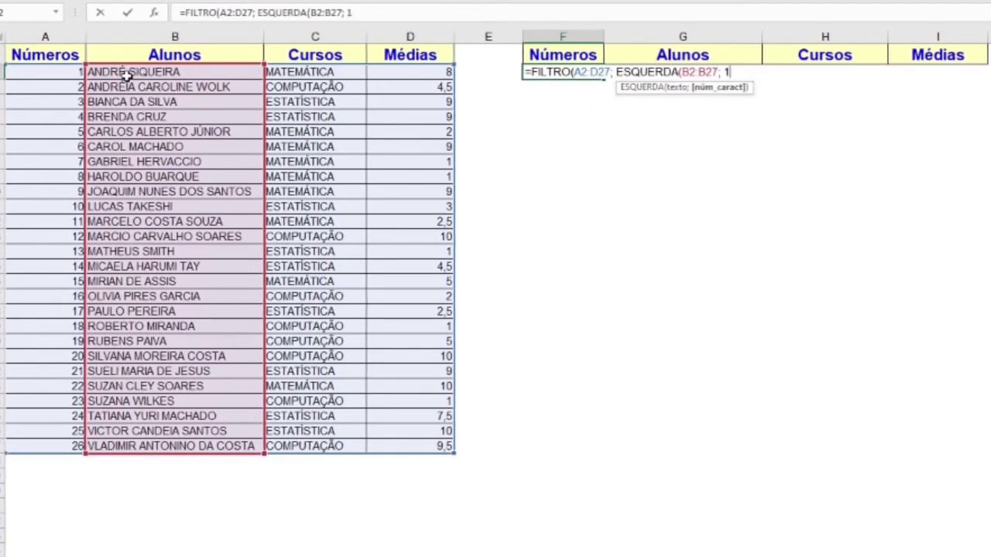
{"action": "type", "text": ") ="}
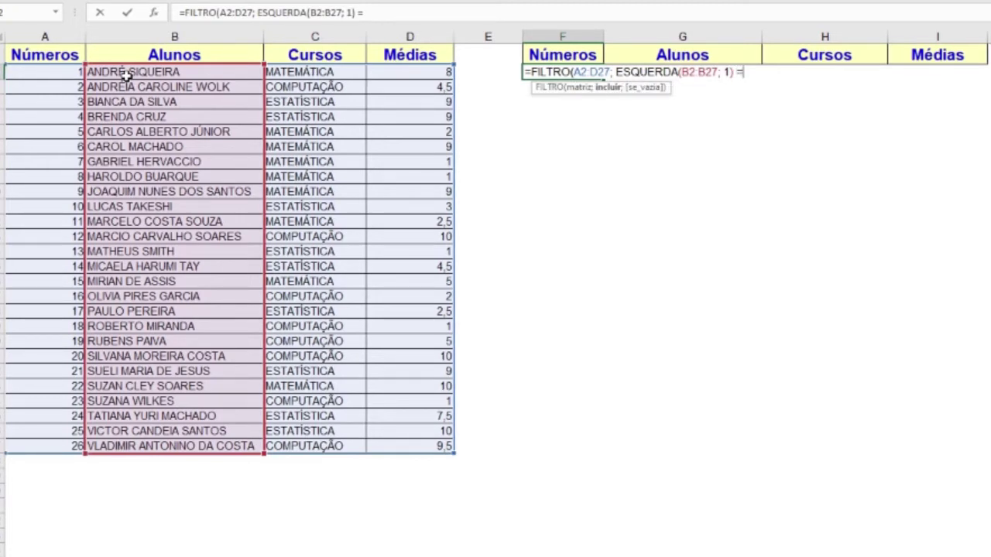
Complete the FILTRO condition with the letter "M" and check the filtered Alunos column.
{"action": "type", "text": " \"m\""}
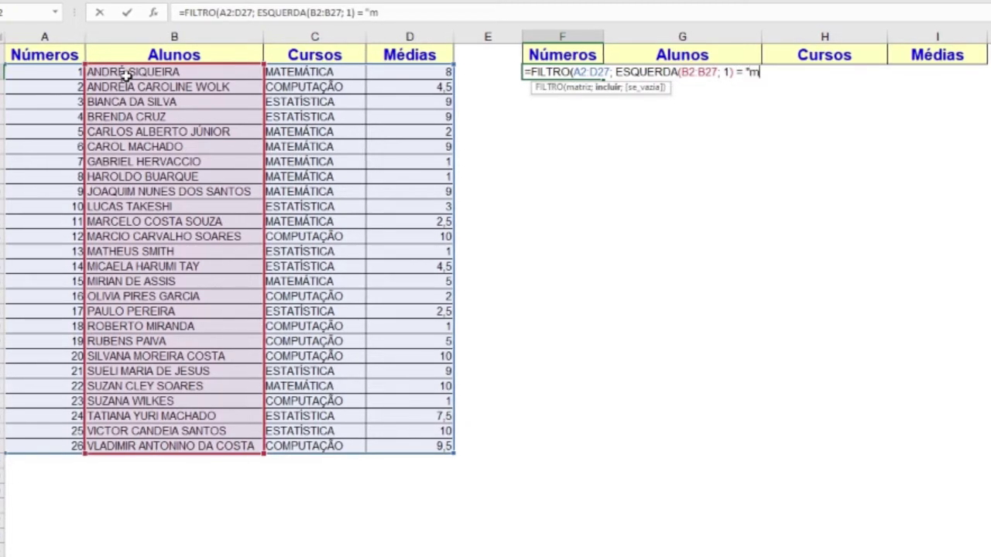
{"action": "key", "text": "BackSpace"}
{"action": "key", "text": "BackSpace"}
{"action": "type", "text": "M\")"}
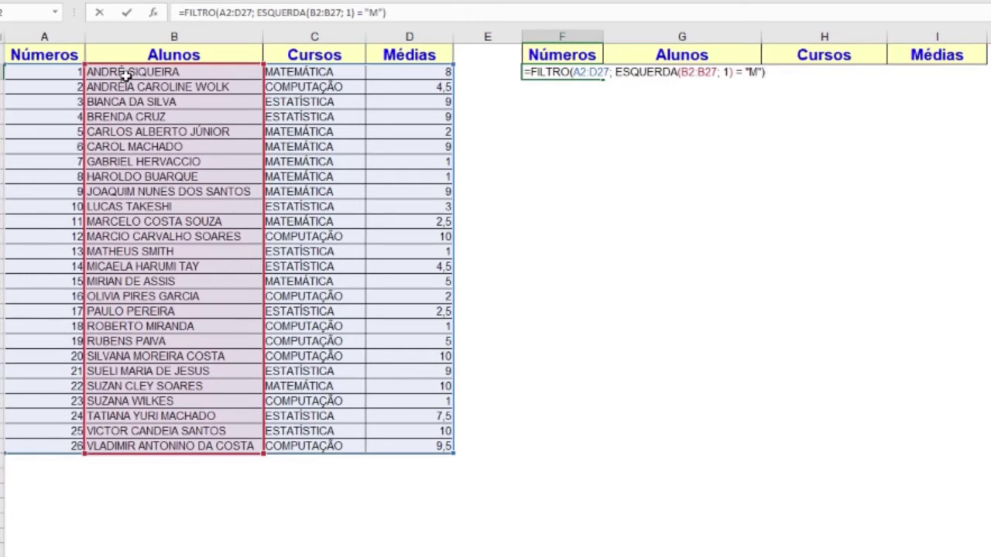
{"action": "key", "text": "Return"}
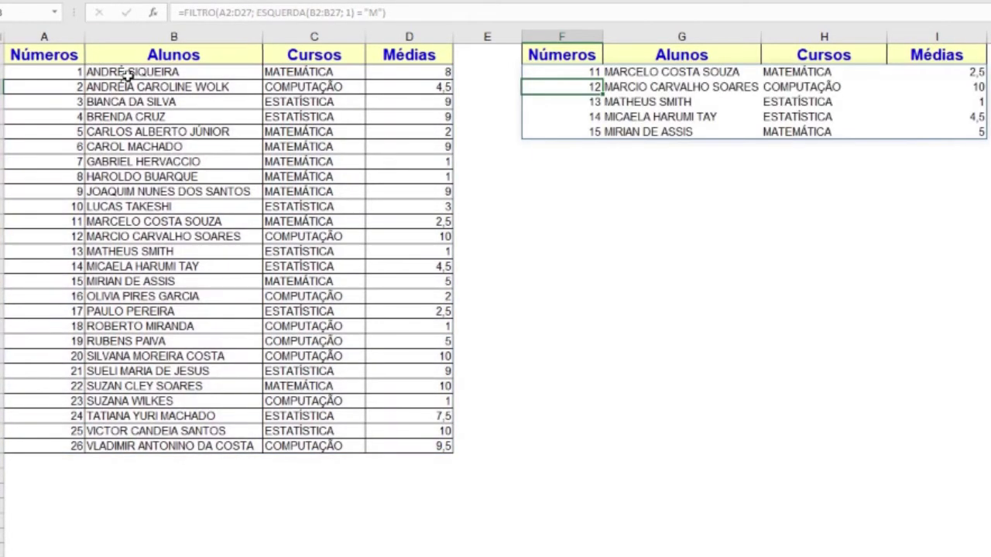
{"action": "left_click_drag", "start_coordinate": [642, 55], "coordinate": [651, 133]}
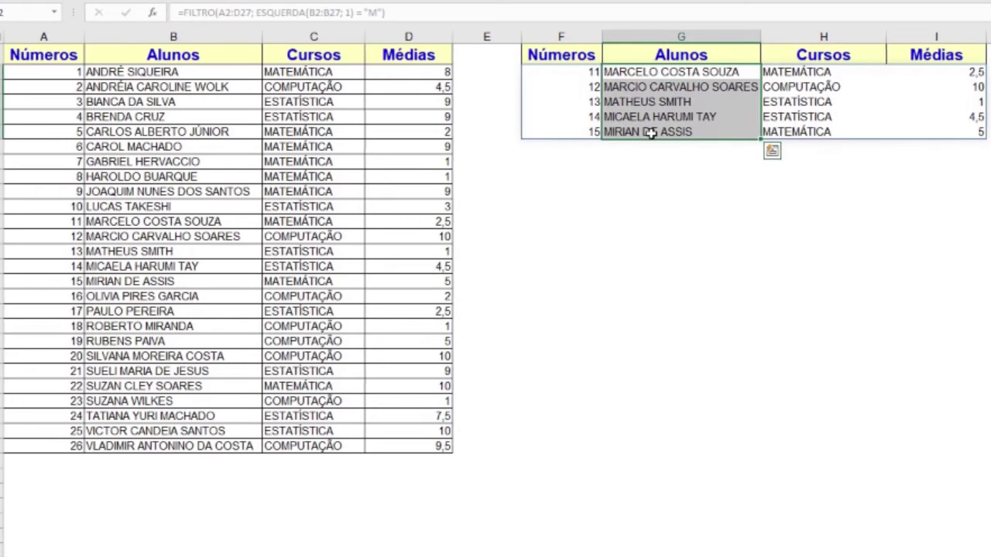
Review the ESQUERDA part of the FILTRO formula in F2 without changing it.
{"action": "double_click", "coordinate": [586, 70]}
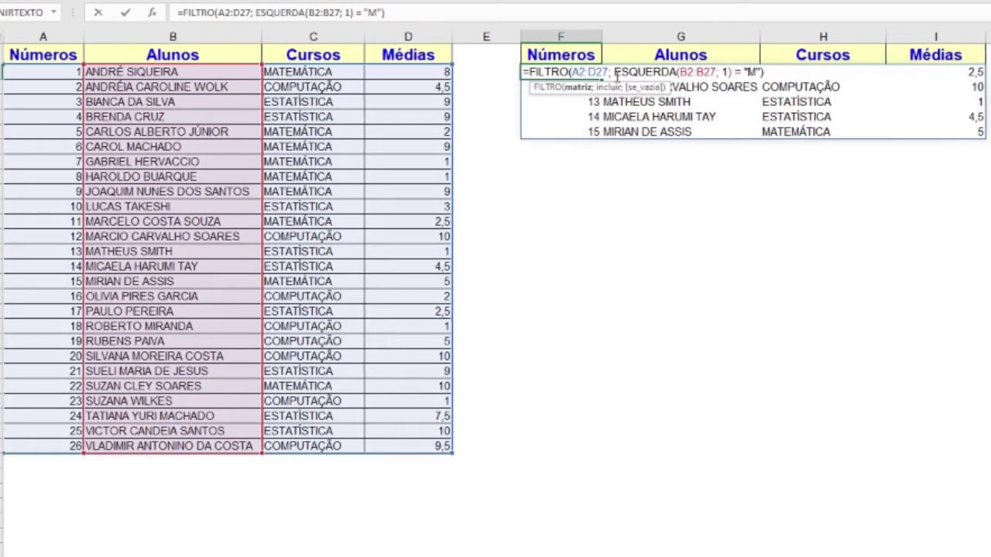
{"action": "left_click_drag", "start_coordinate": [614, 72], "coordinate": [718, 71]}
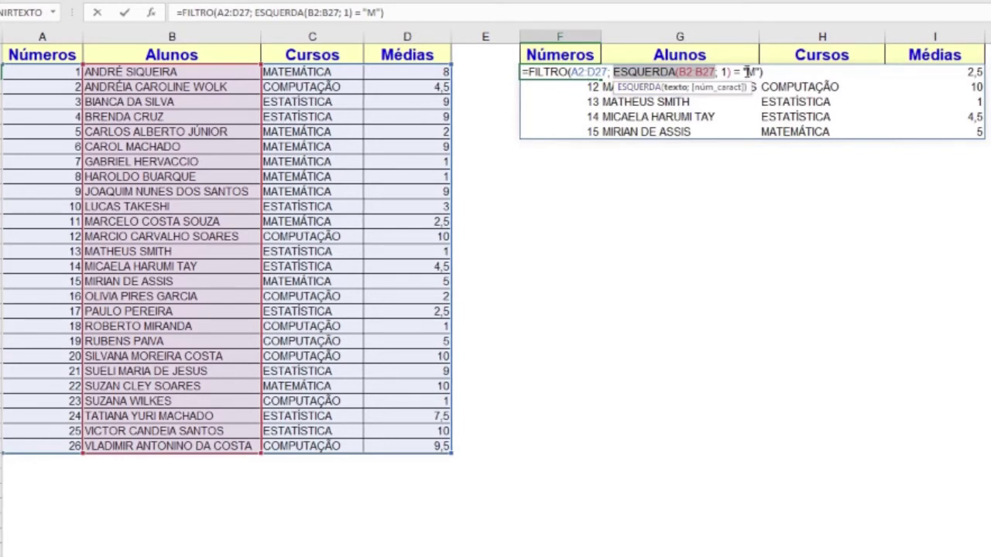
{"action": "key", "text": "Return"}
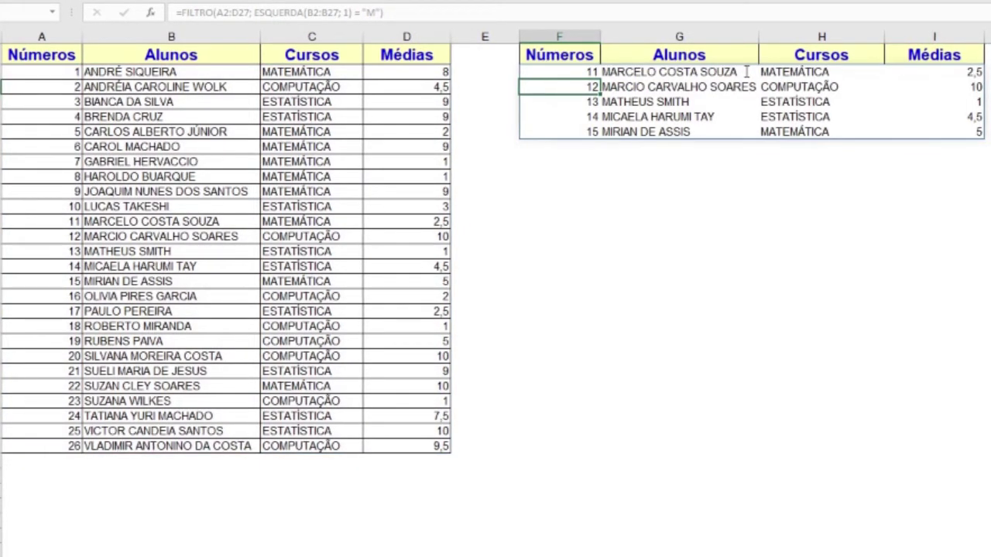
Clear the students filtered by first letter and begin another FILTRO formula in F2 using A2:D27 as the array.
{"action": "left_click_drag", "start_coordinate": [559, 71], "coordinate": [958, 135]}
{"action": "key", "text": "Delete"}
{"action": "key", "text": "Up"}
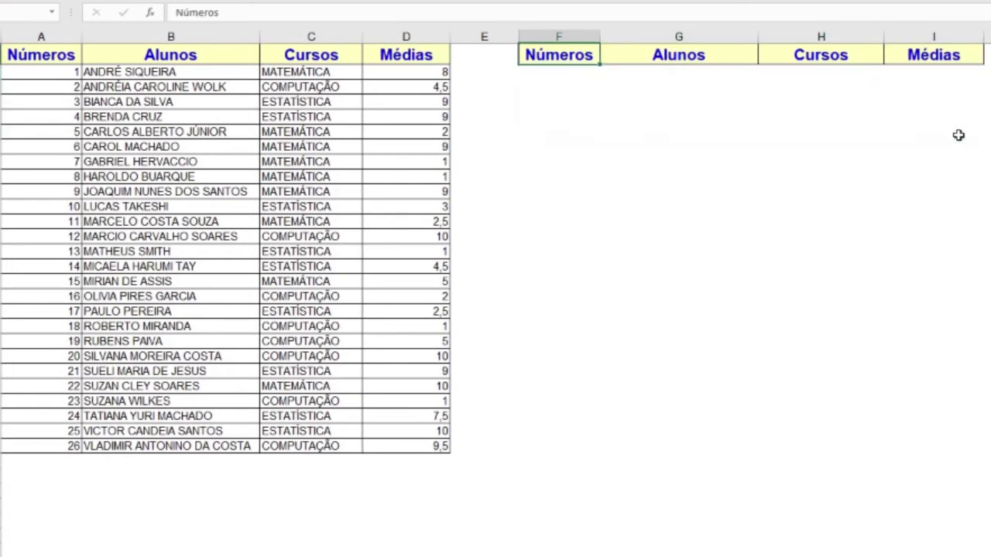
{"action": "key", "text": "Down"}
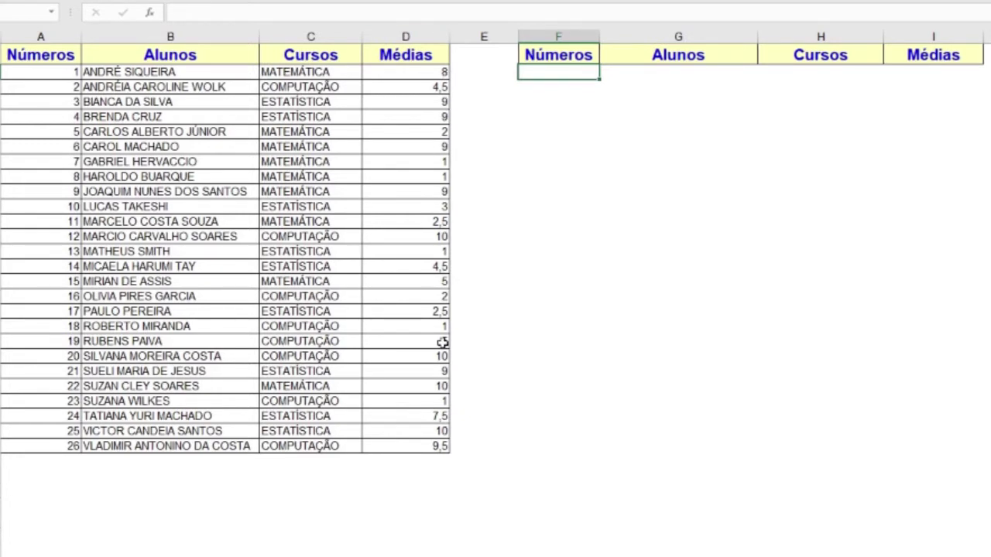
{"action": "type", "text": "=FIL"}
{"action": "key", "text": "Tab"}
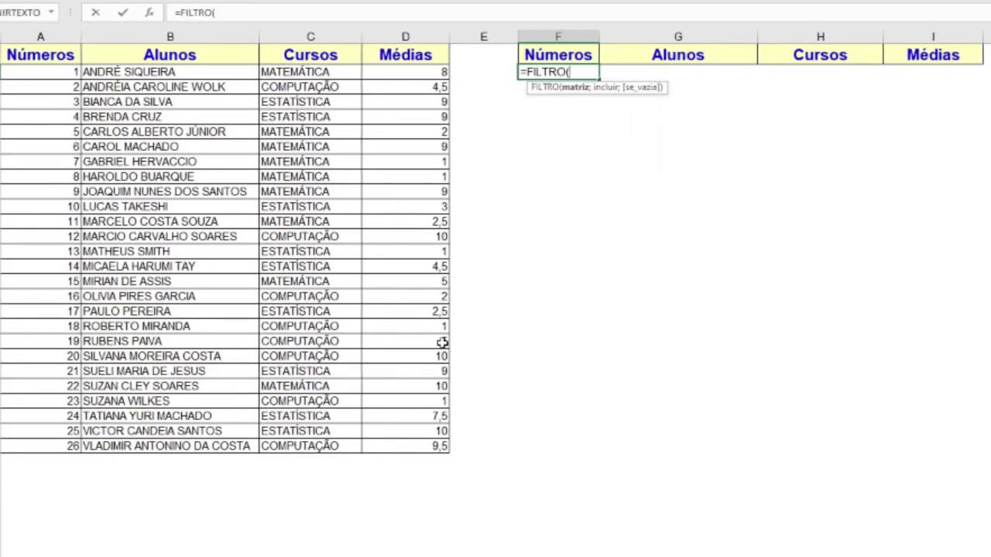
{"action": "left_click", "coordinate": [37, 75]}
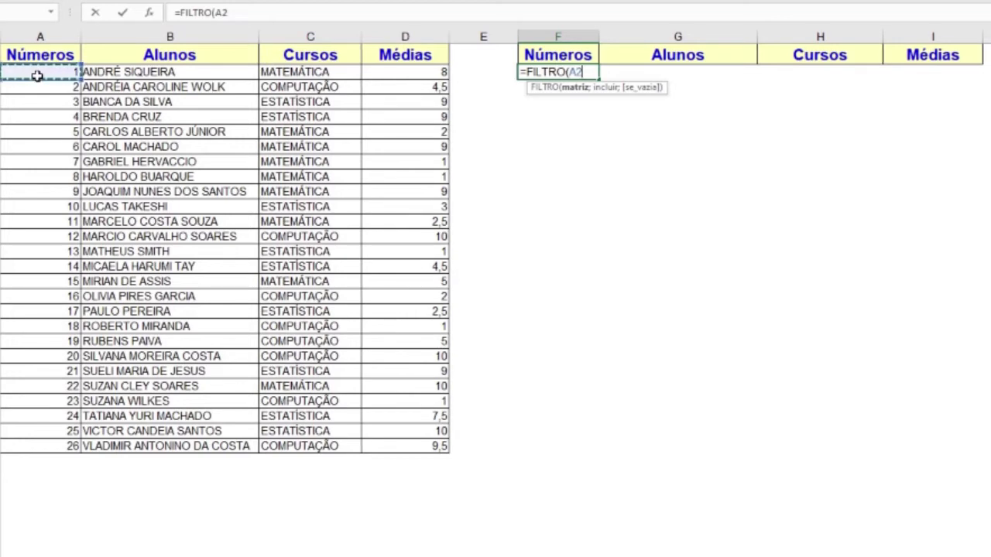
{"action": "key", "text": "ctrl+shift+Down"}
{"action": "key", "text": "ctrl+shift+Right"}
{"action": "type", "text": ";"}
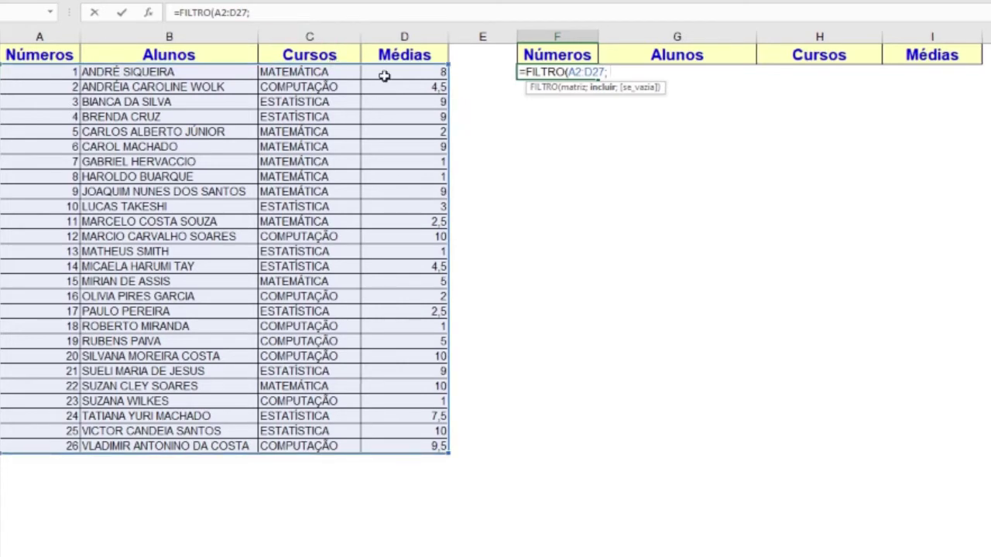
Complete the FILTRO formula with the condition D2:D27>6 and check the filtered Médias column.
{"action": "left_click_drag", "start_coordinate": [383, 73], "coordinate": [400, 448]}
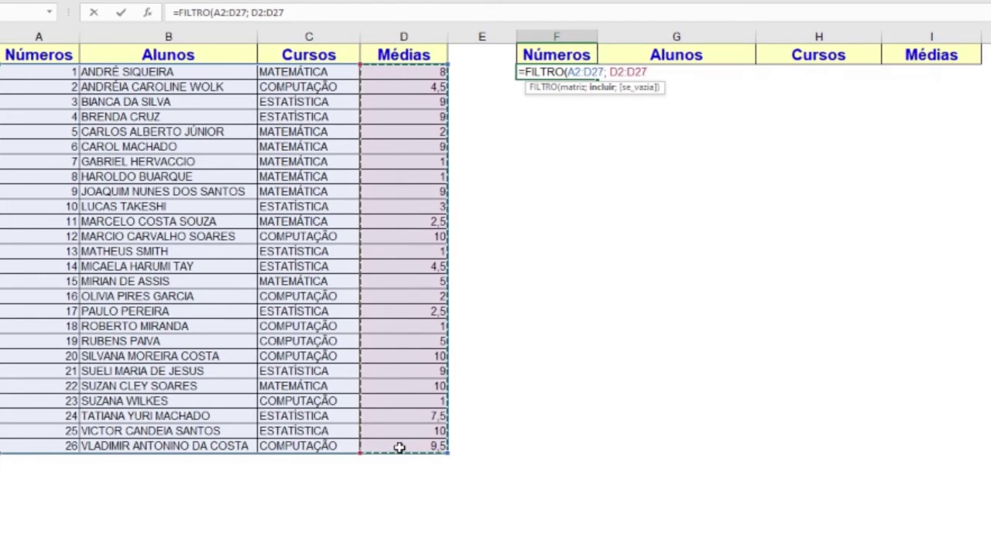
{"action": "type", "text": ">"}
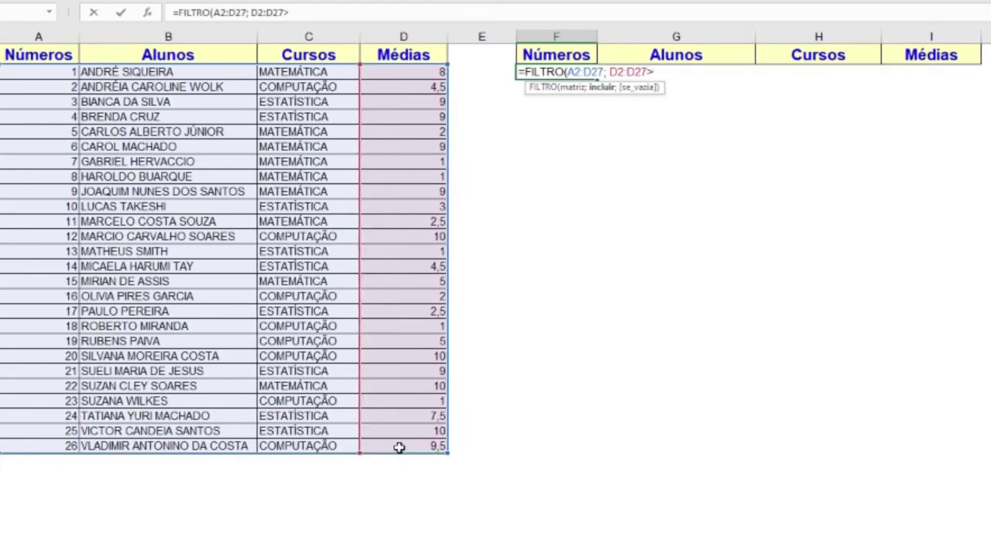
{"action": "type", "text": "6)"}
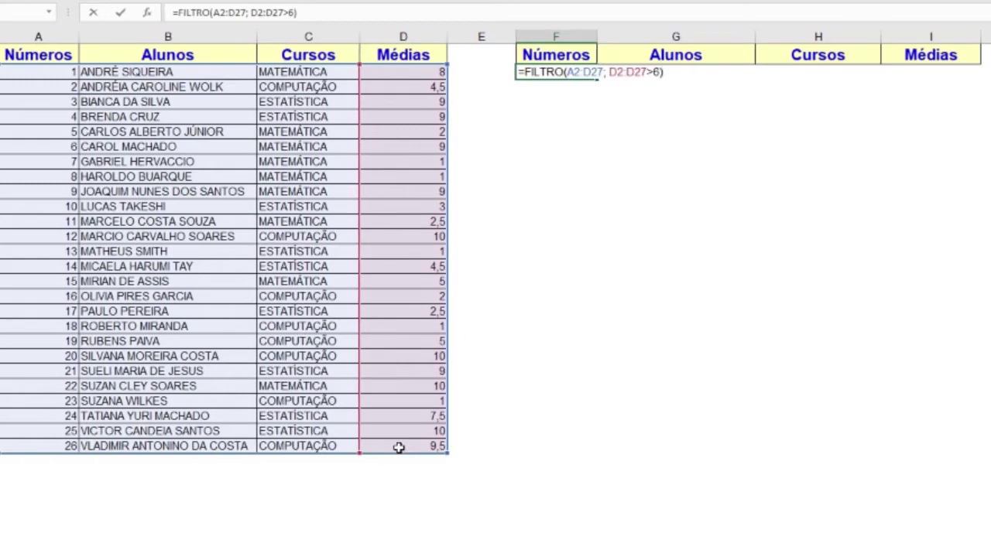
{"action": "key", "text": "Return"}
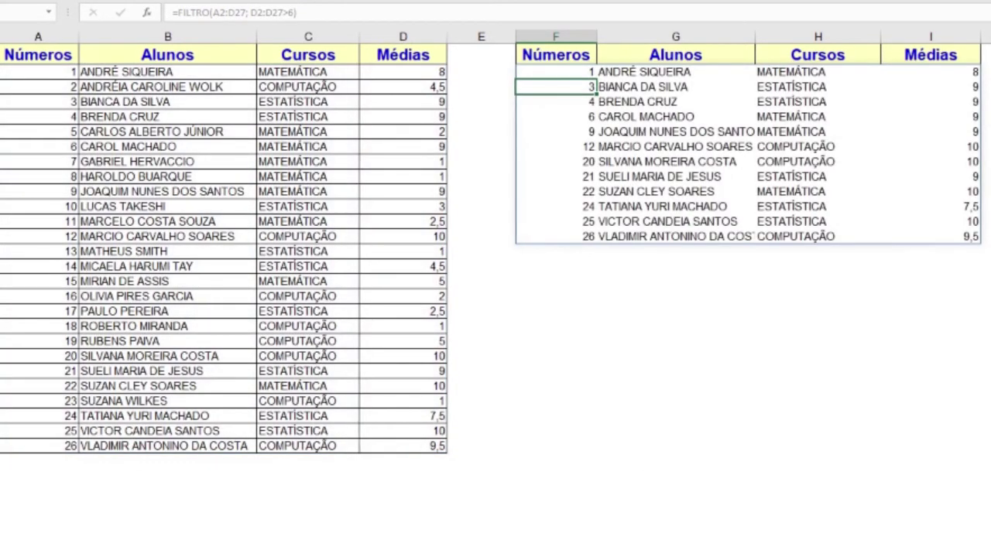
{"action": "left_click_drag", "start_coordinate": [964, 236], "coordinate": [956, 75]}
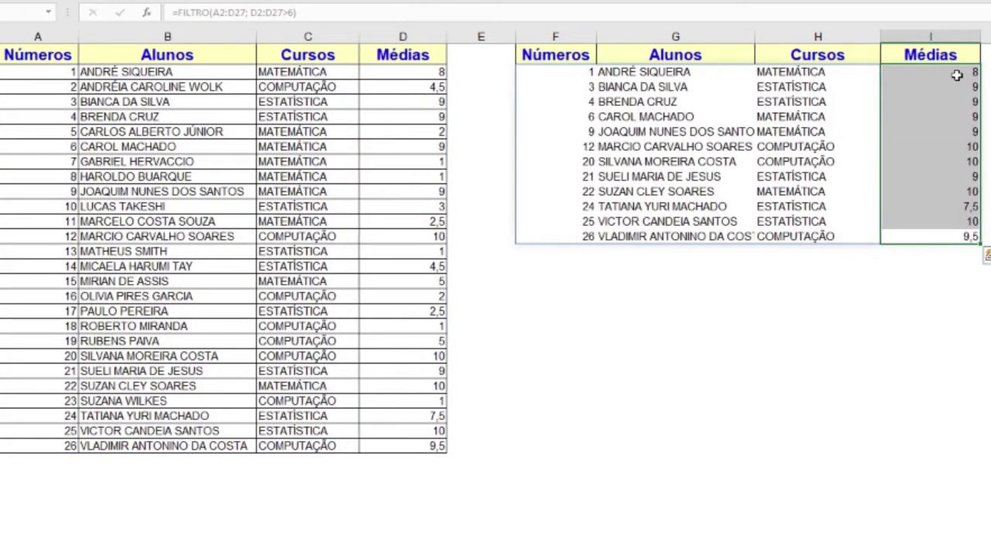
{"action": "left_click", "coordinate": [957, 75]}
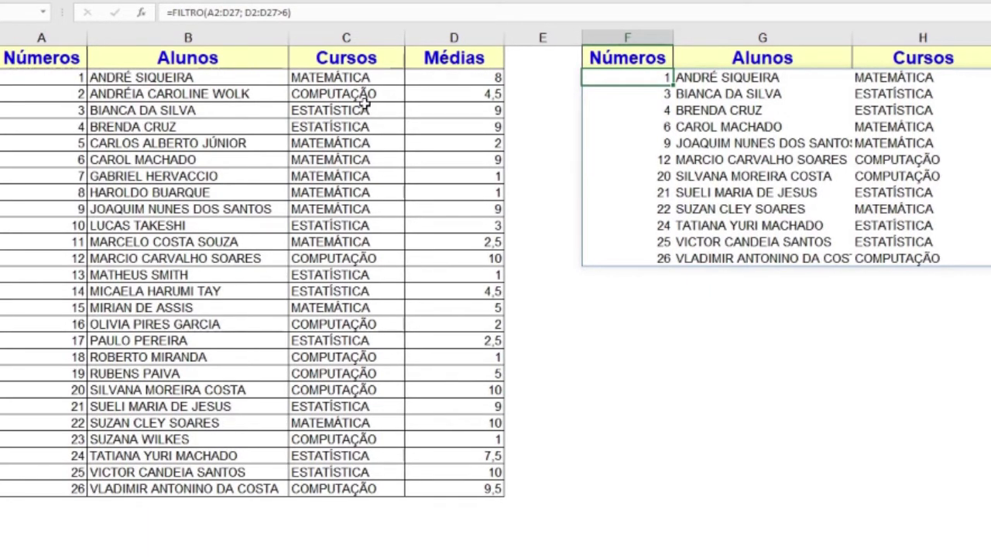
Edit the formula in F2 to enclose D2:D27>6 in parentheses, followed by a multiplication sign.
{"action": "key", "text": "F2"}
{"action": "key", "text": "Left"}
{"action": "key", "text": "Left"}
{"action": "key", "text": "Left"}
{"action": "key", "text": "Left"}
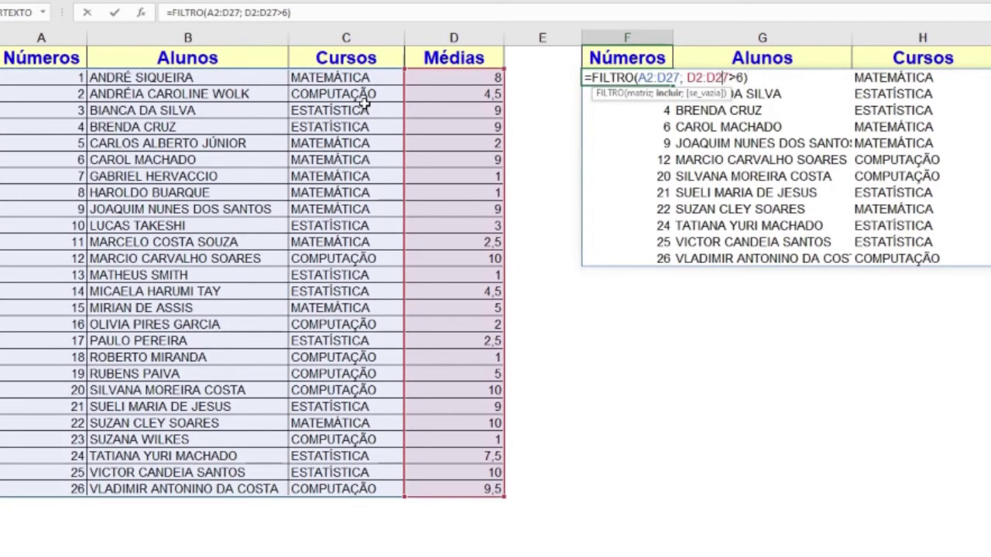
{"action": "key", "text": "Left"}
{"action": "key", "text": "Left"}
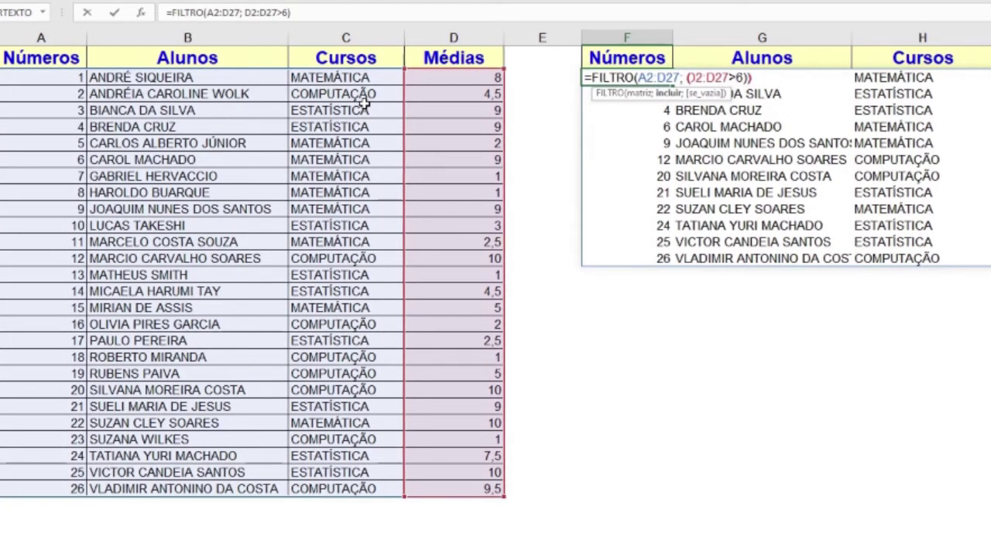
{"action": "type", "text": "("}
{"action": "key", "text": "Right"}
{"action": "key", "text": "Right"}
{"action": "key", "text": "Right"}
{"action": "key", "text": "Right"}
{"action": "key", "text": "Right"}
{"action": "key", "text": "Right"}
{"action": "key", "text": "Right"}
{"action": "key", "text": "Right"}
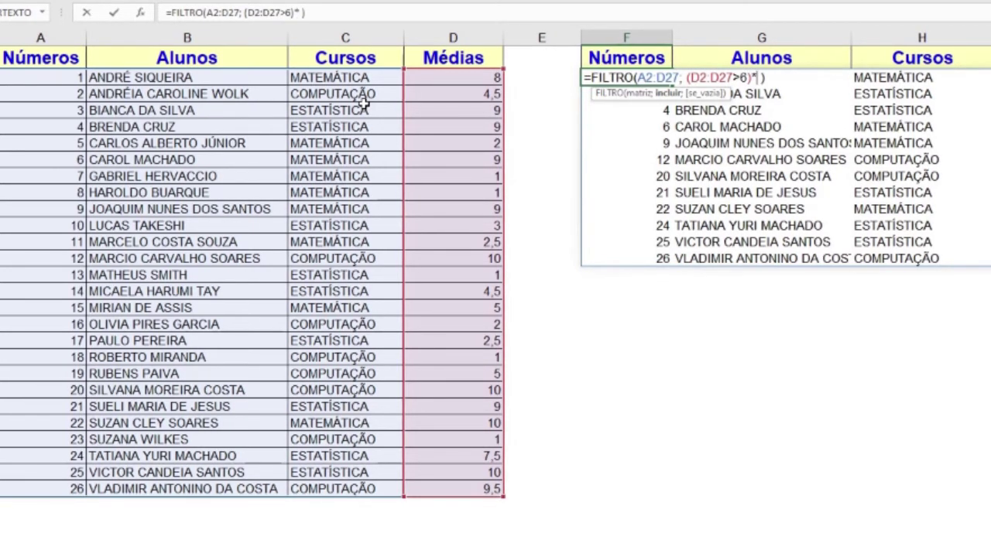
Add the second condition (C2:C27="COMPUTAÇÃO") to the FILTRO formula, apply it and check the filtered Cursos column.
{"action": "type", "text": "("}
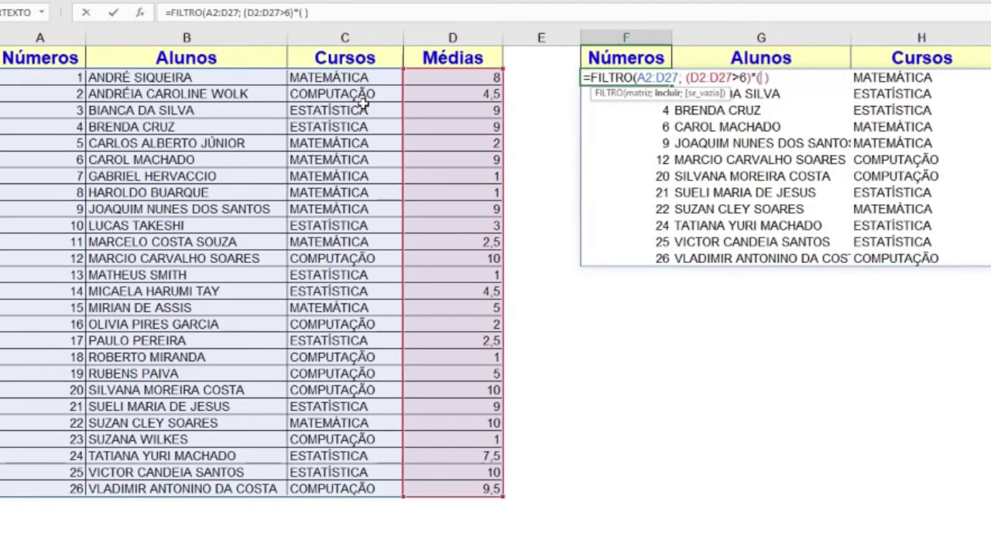
{"action": "left_click_drag", "start_coordinate": [374, 81], "coordinate": [365, 498]}
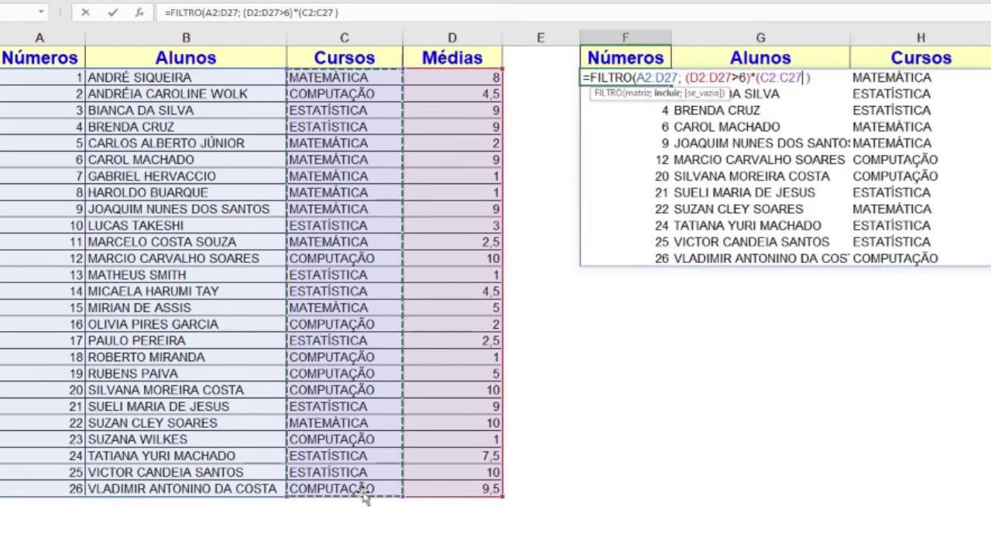
{"action": "type", "text": "=\""}
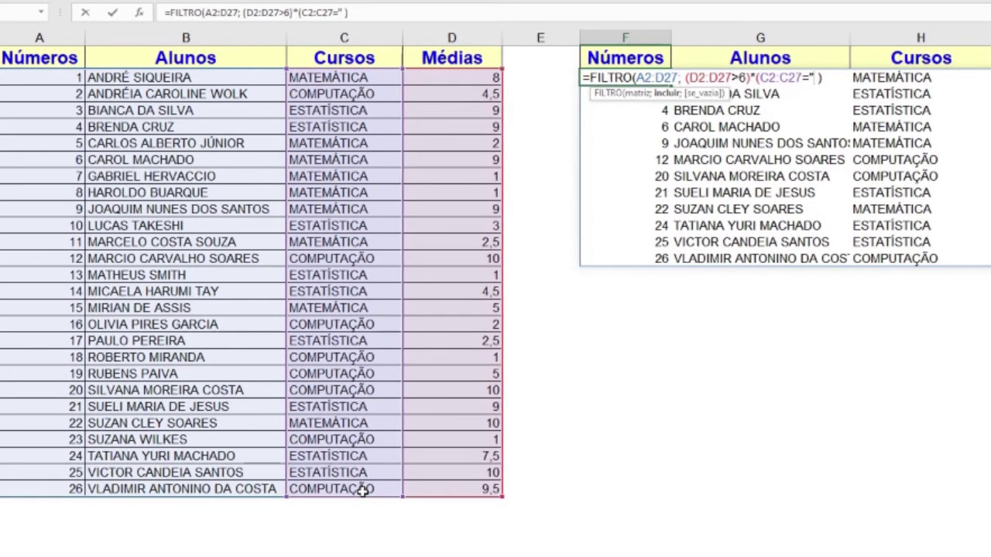
{"action": "type", "text": "COMPU"}
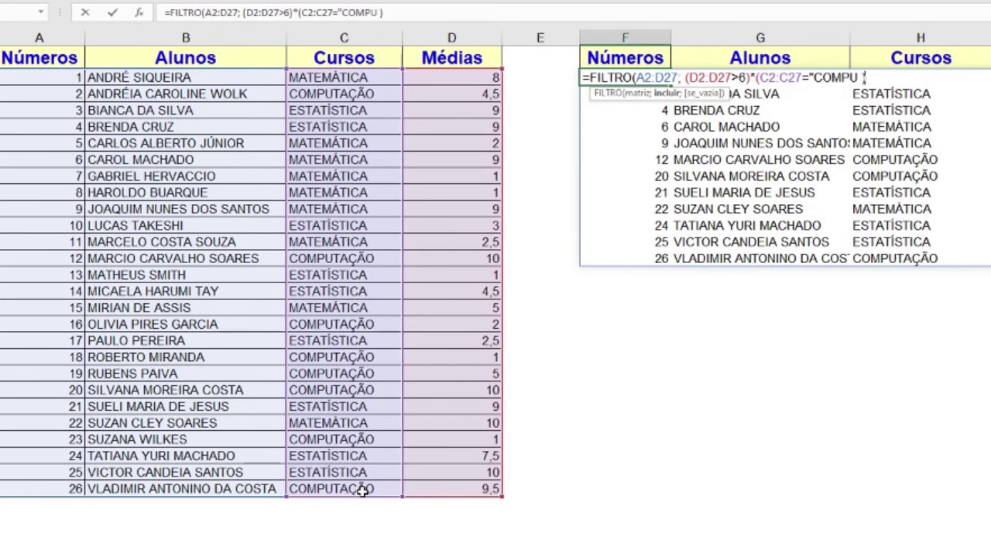
{"action": "type", "text": "TAÇÃO\")"}
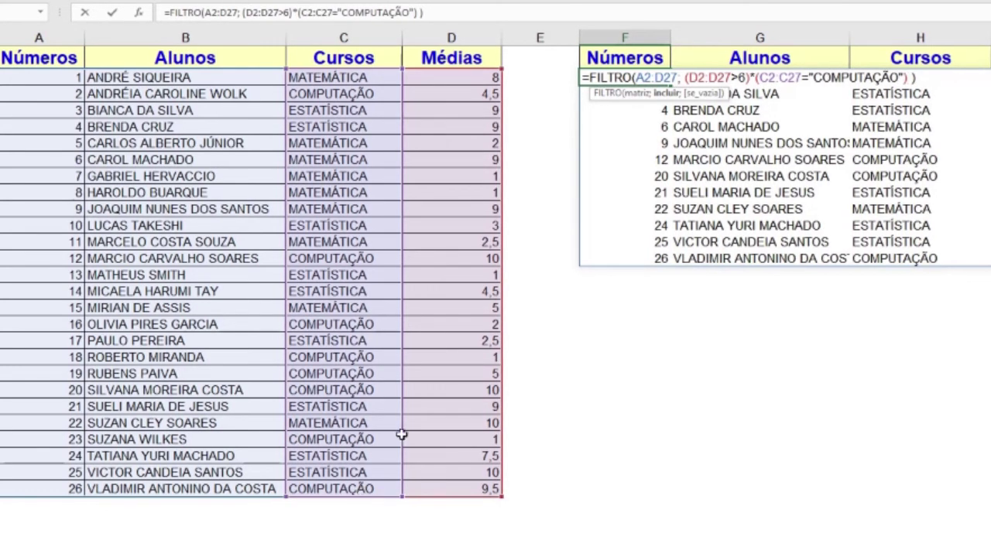
{"action": "left_click_drag", "start_coordinate": [686, 77], "coordinate": [891, 77]}
{"action": "left_click_drag", "start_coordinate": [749, 77], "coordinate": [901, 75]}
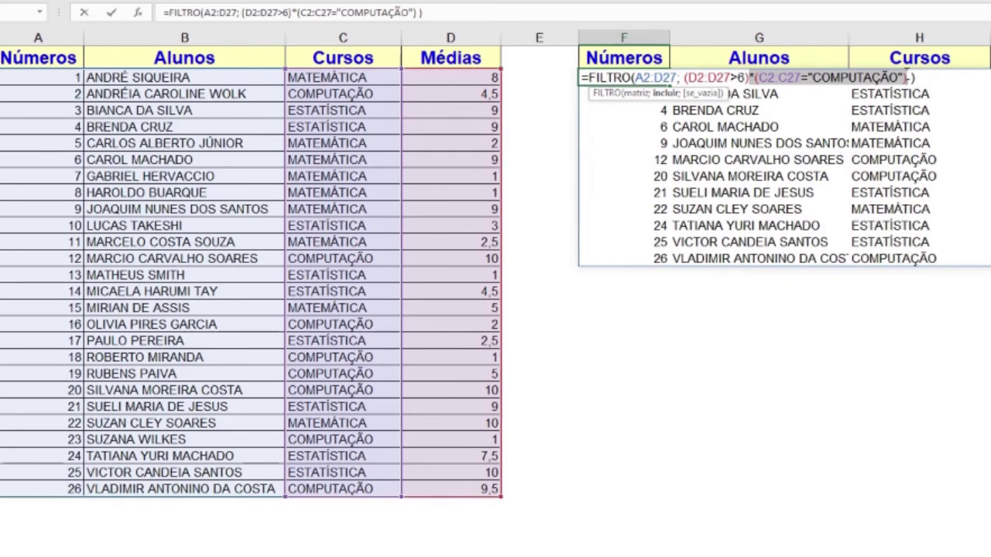
{"action": "key", "text": "Return"}
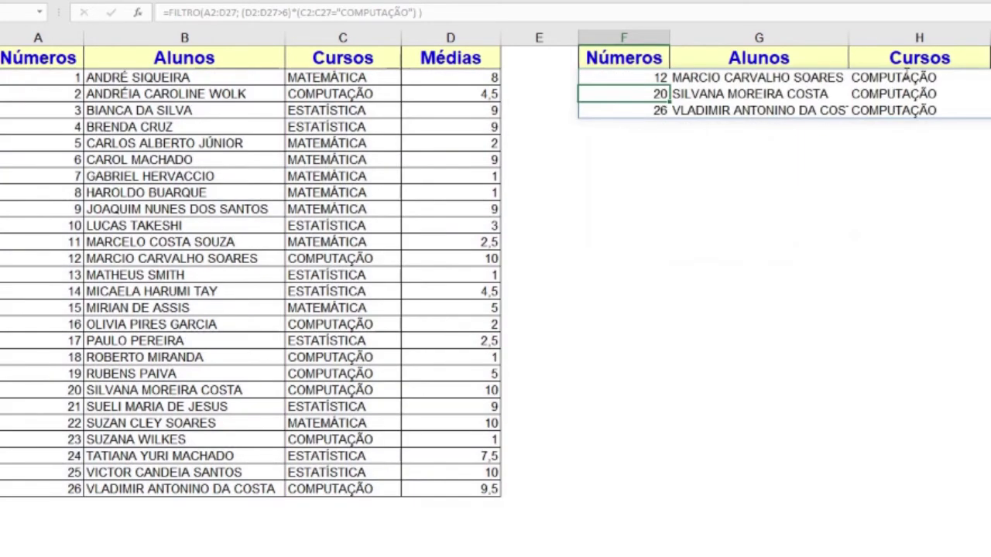
{"action": "left_click_drag", "start_coordinate": [904, 78], "coordinate": [902, 108]}
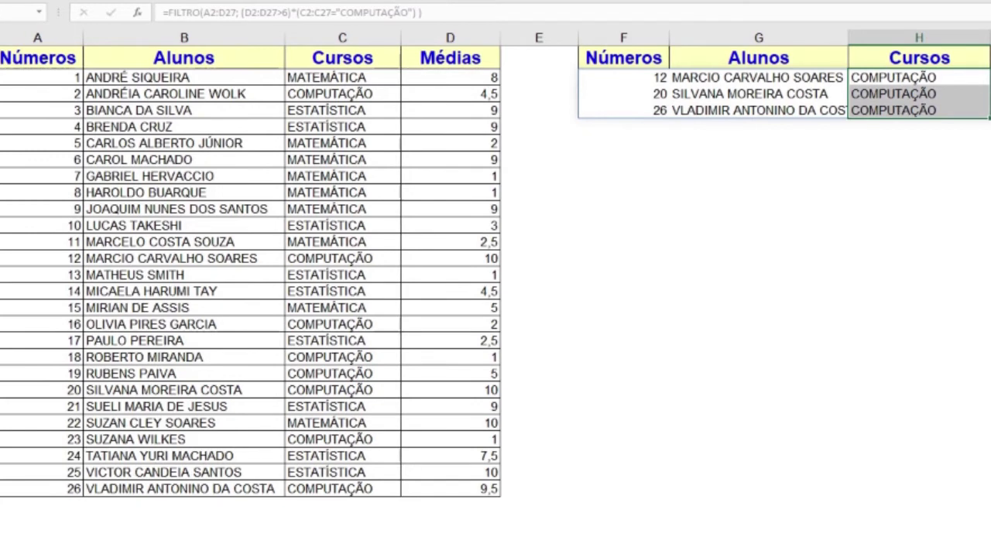
Check the Médias of the filtered Computação students and clear the filtered results from F2:I5.
{"action": "left_click_drag", "start_coordinate": [989, 77], "coordinate": [989, 109]}
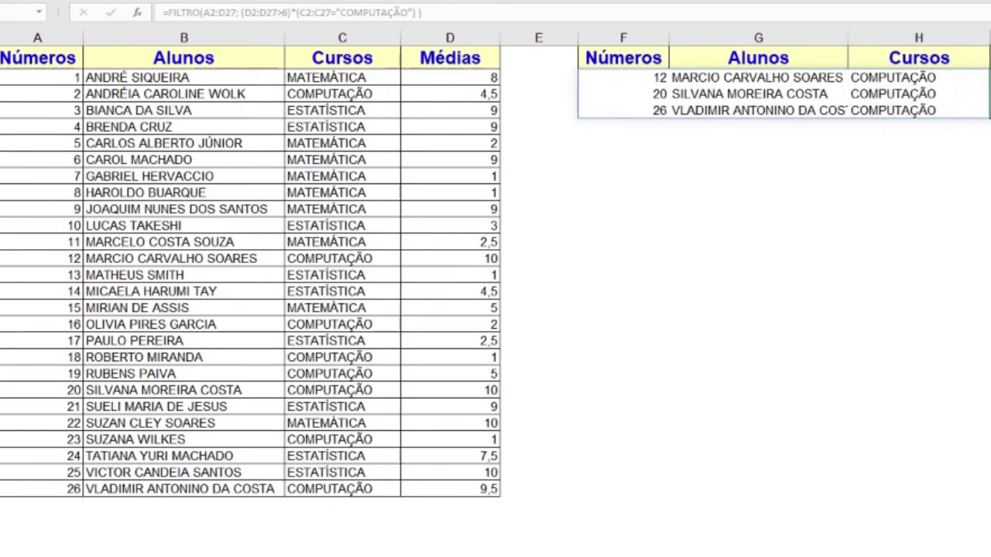
{"action": "left_click", "coordinate": [623, 77]}
{"action": "left_click_drag", "start_coordinate": [623, 77], "coordinate": [990, 127]}
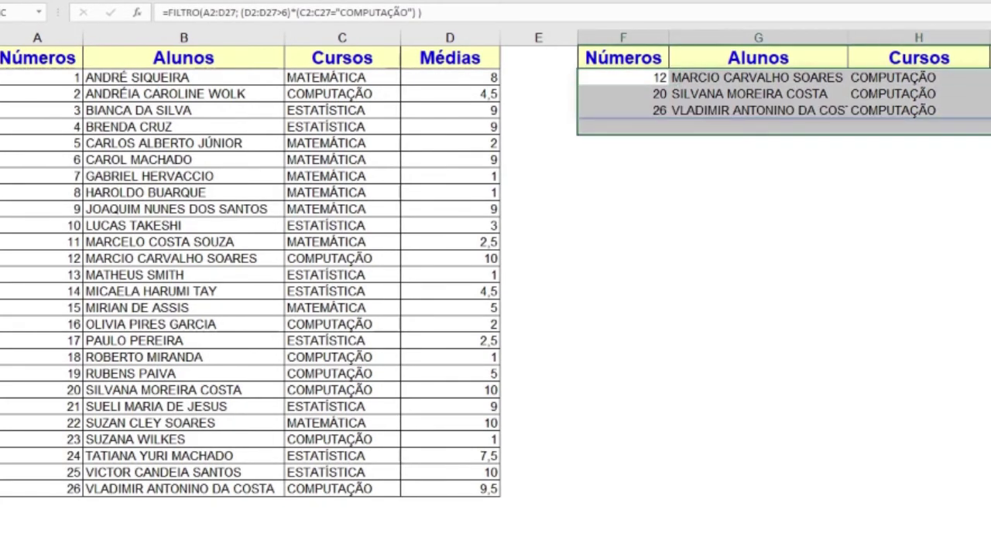
{"action": "key", "text": "Delete"}
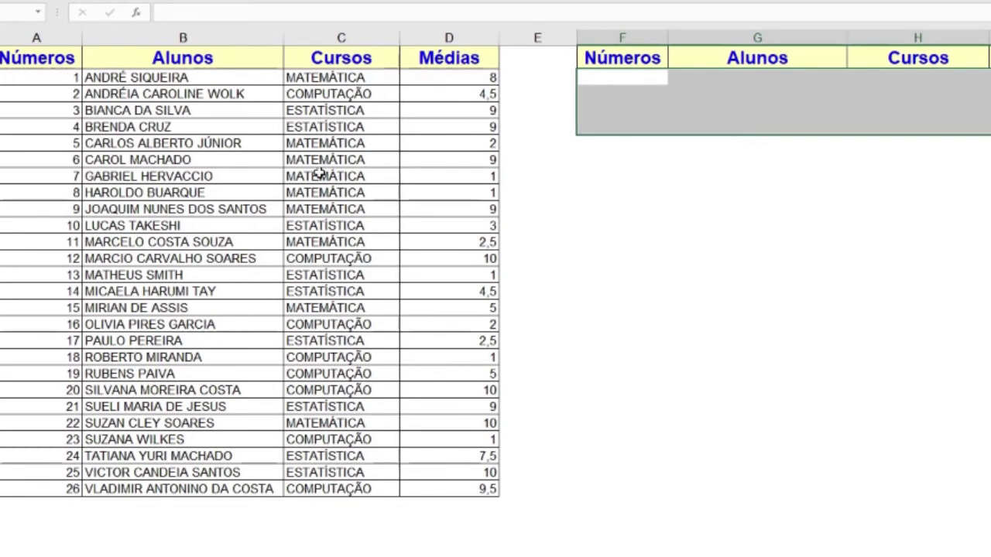
Begin a new FILTRO formula in F2 with A2:D27 as the array, opening a parenthesis for the first condition.
{"action": "left_click", "coordinate": [640, 78]}
{"action": "type", "text": "=F"}
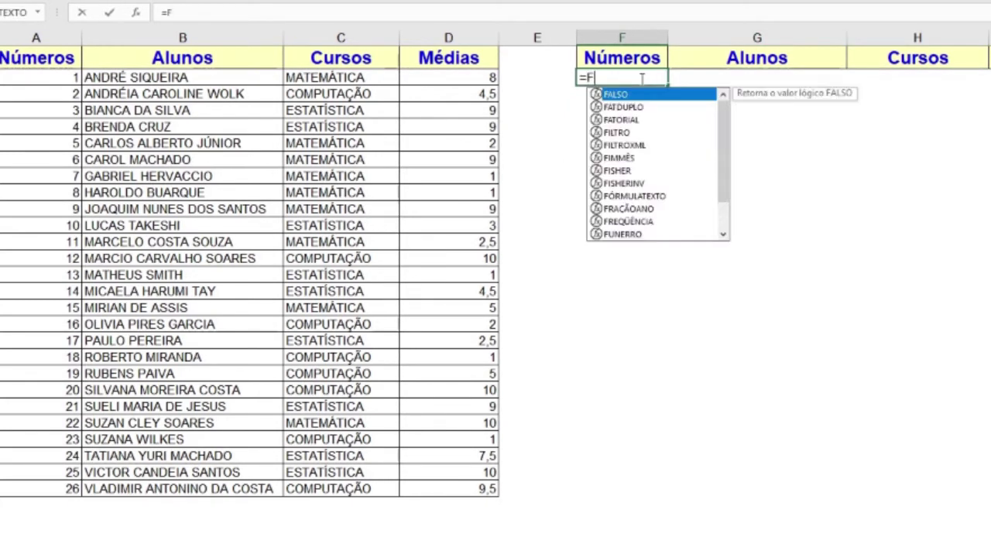
{"action": "type", "text": "ILTRO("}
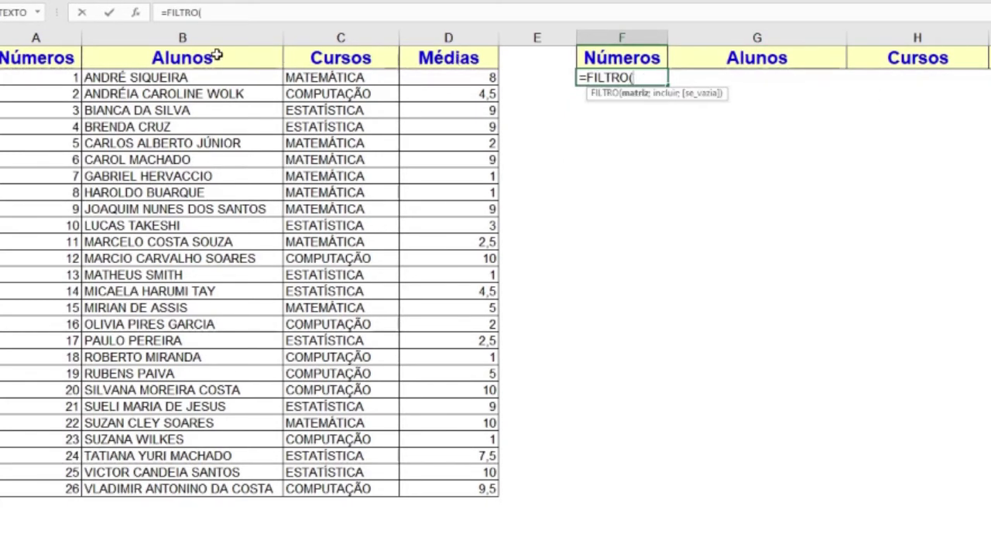
{"action": "left_click_drag", "start_coordinate": [39, 78], "coordinate": [478, 489]}
{"action": "type", "text": "; ("}
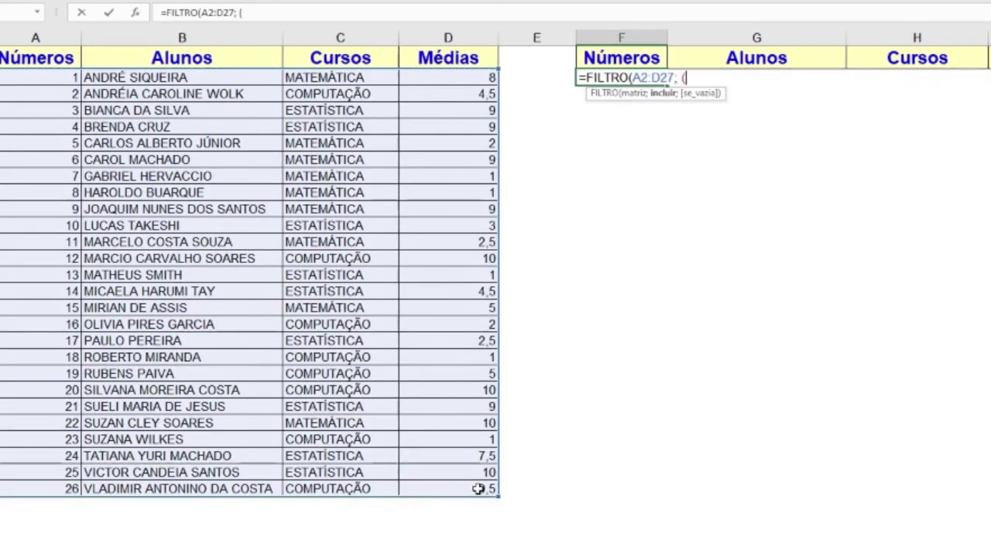
Enter C2:C27="COMPUTAÇÃO" as the first condition of the FILTRO formula and close its parenthesis.
{"action": "left_click_drag", "start_coordinate": [362, 79], "coordinate": [377, 498]}
{"action": "type", "text": "="}
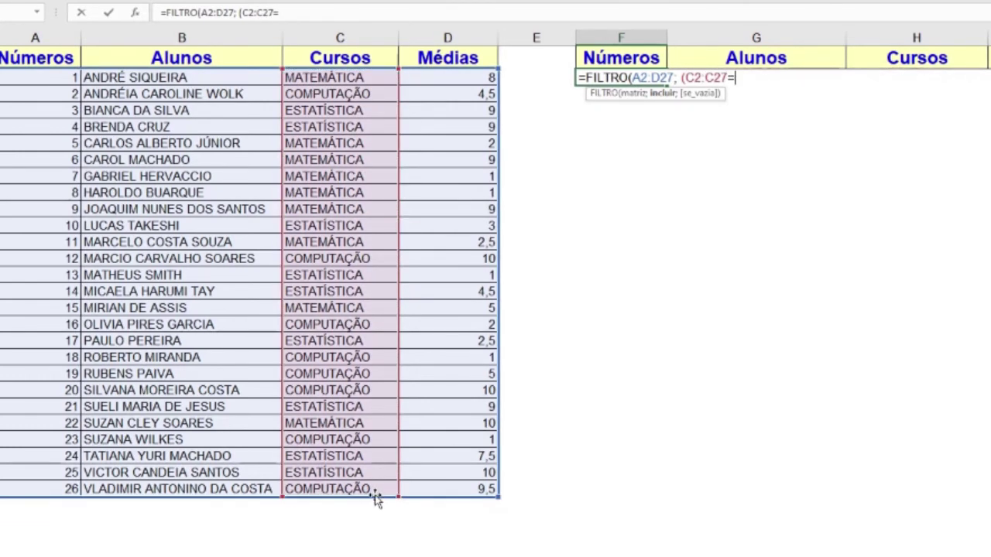
{"action": "type", "text": "\""}
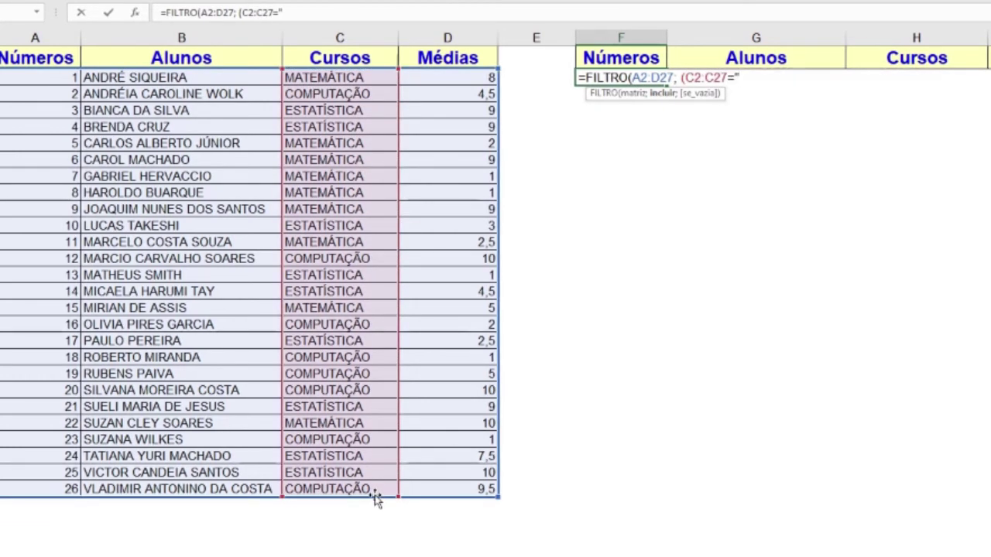
{"action": "type", "text": "COMPUTAÇÃO"}
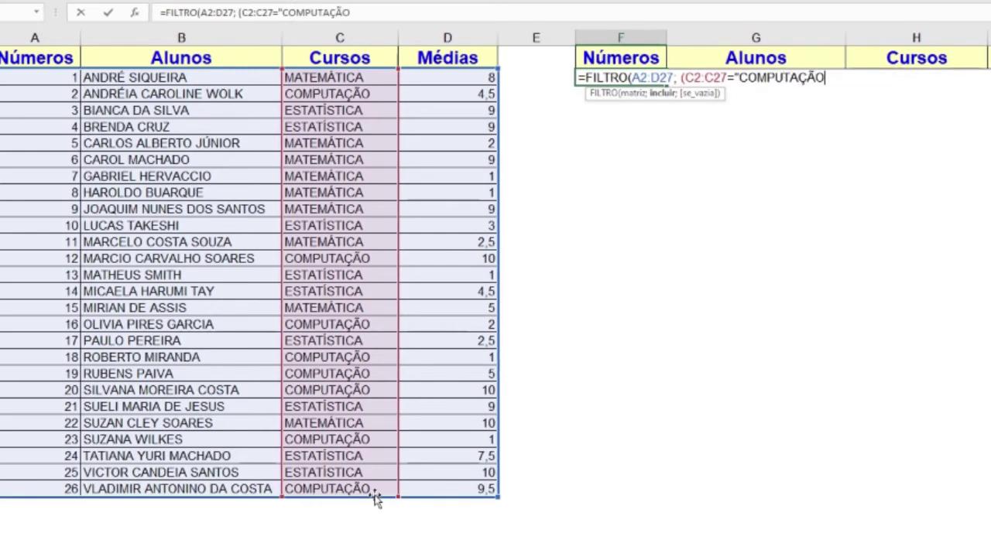
{"action": "type", "text": "\")"}
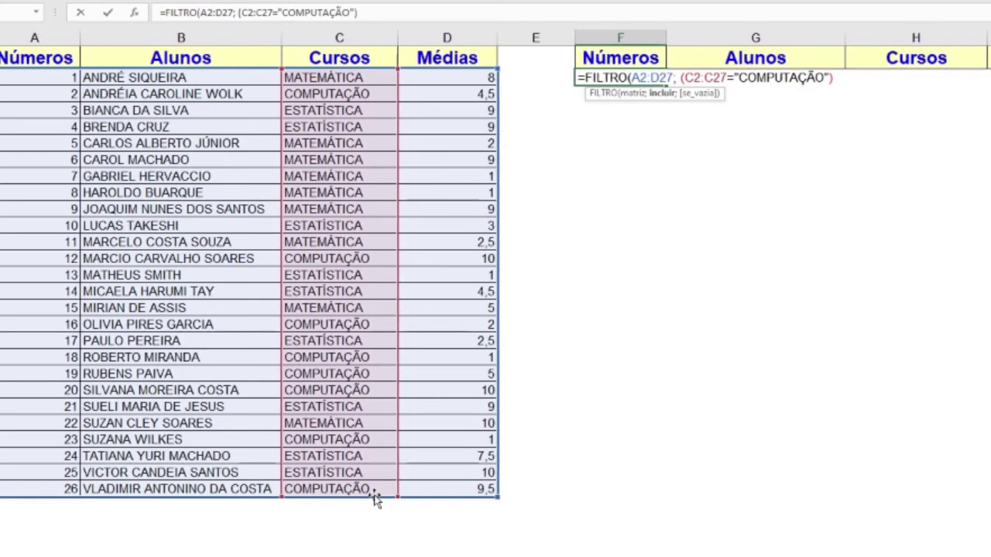
Add the alternative condition +(C2:C27="MATEMÁTICA") to the FILTRO formula, close the function and apply it.
{"action": "type", "text": "+"}
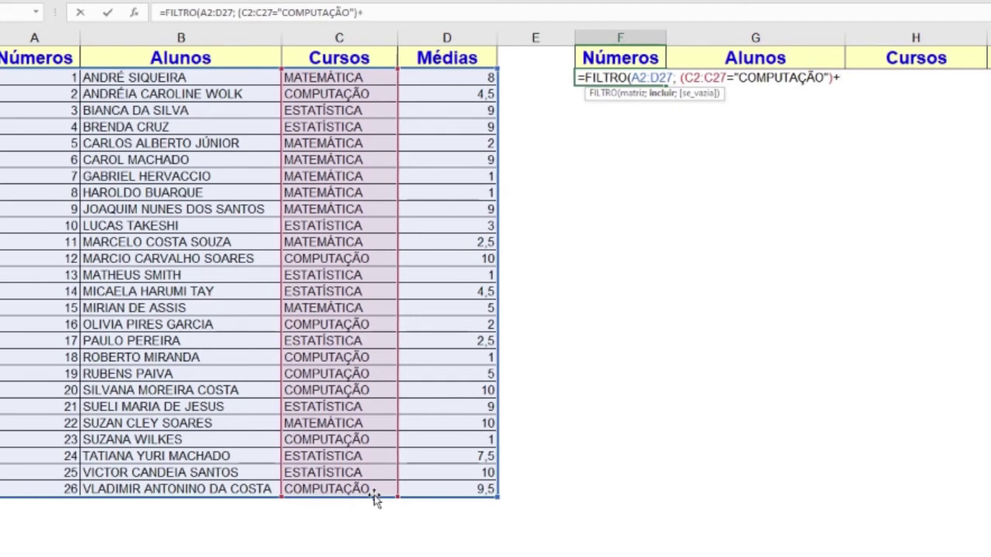
{"action": "type", "text": "("}
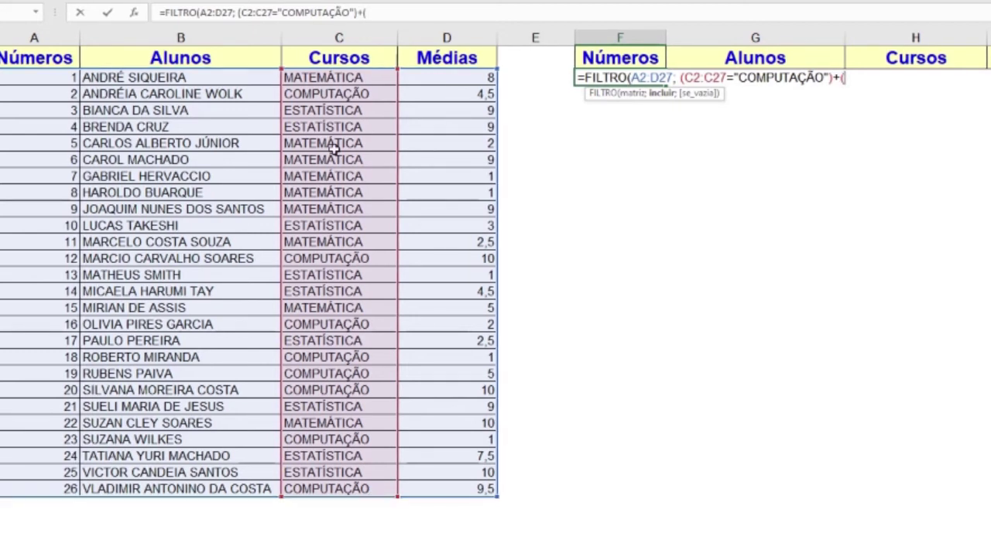
{"action": "left_click_drag", "start_coordinate": [360, 78], "coordinate": [354, 493]}
{"action": "type", "text": "="}
{"action": "type", "text": "\"MATEMÁ"}
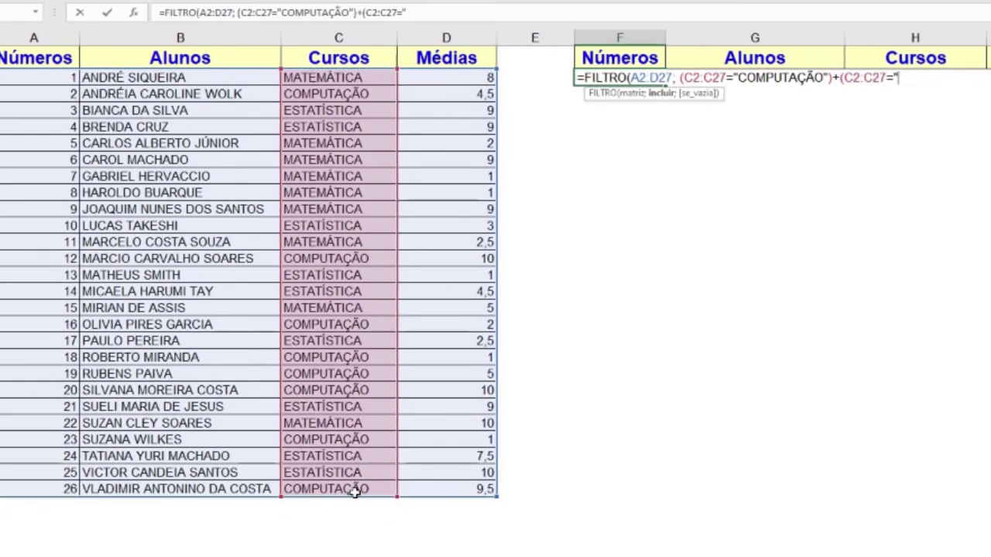
{"action": "type", "text": "TICA"}
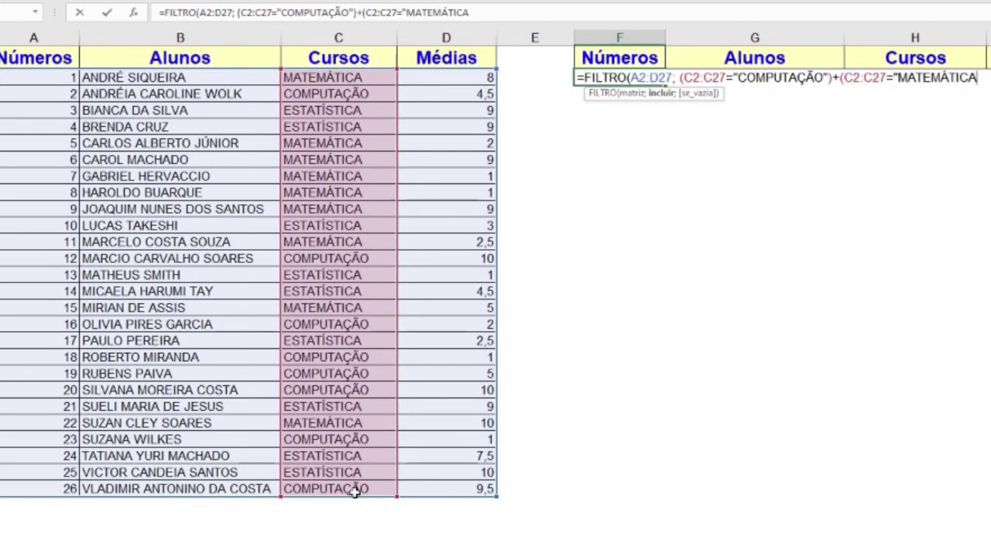
{"action": "type", "text": "\")"}
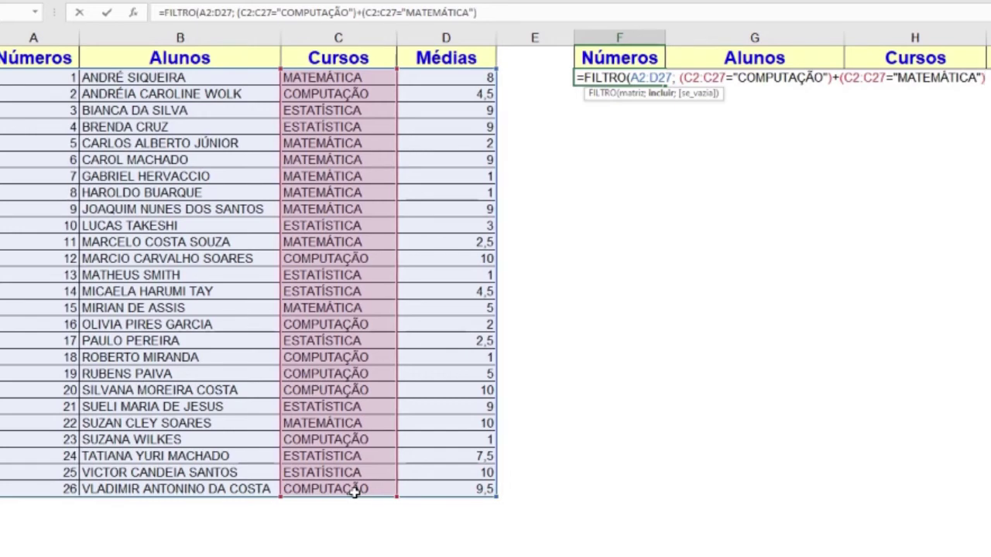
{"action": "type", "text": ")"}
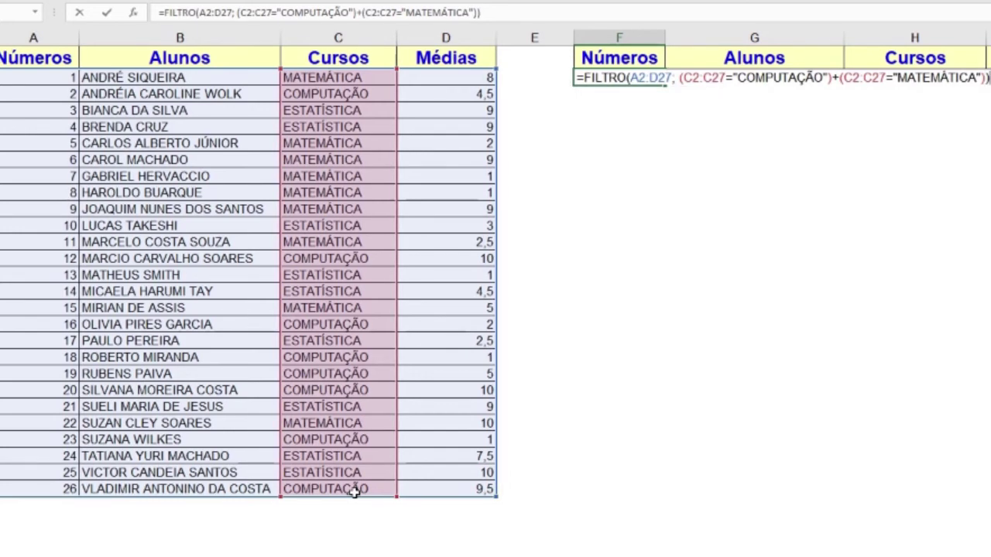
{"action": "key", "text": "Return"}
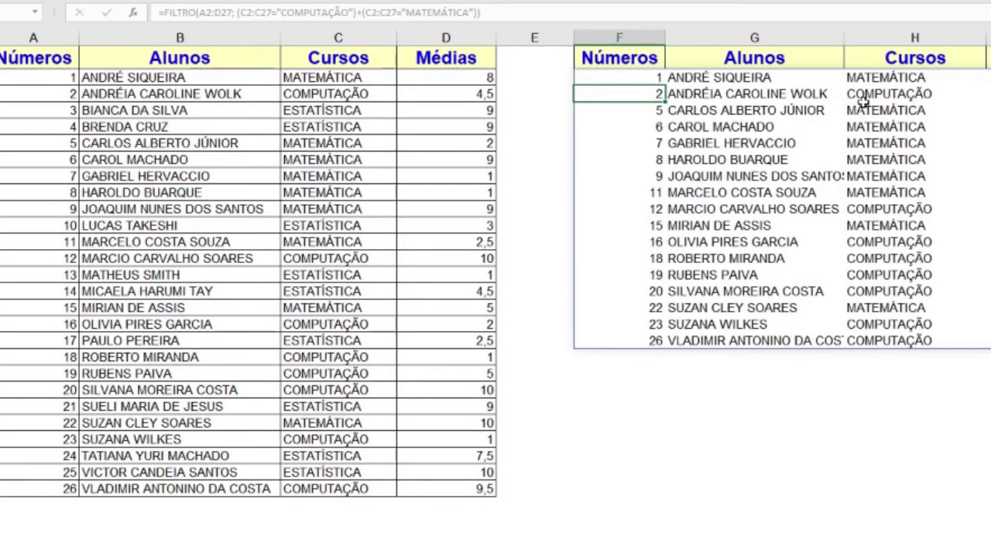
Examine the filtered Cursos and Alunos columns and the plus sign joining the two conditions in the formula in F2.
{"action": "left_click", "coordinate": [882, 79]}
{"action": "left_click", "coordinate": [881, 94]}
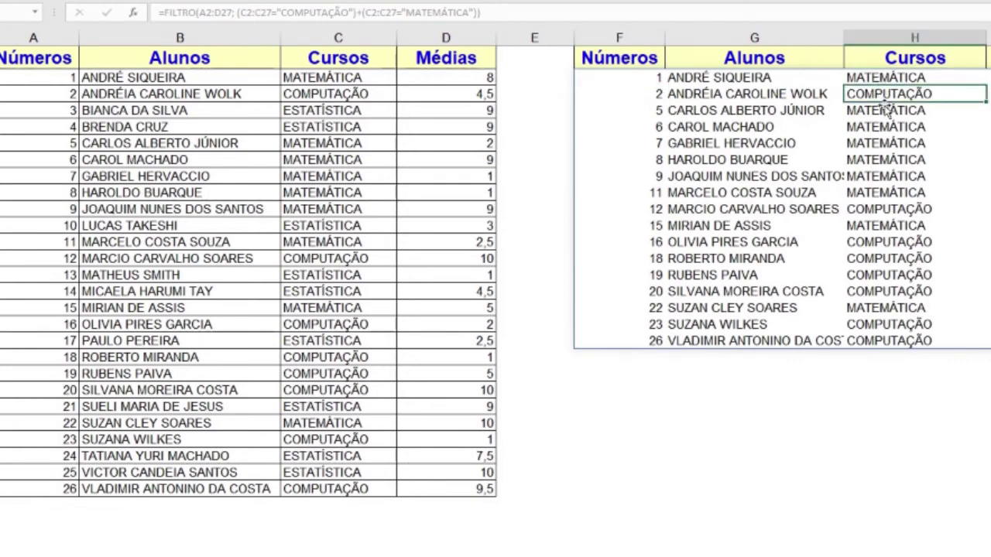
{"action": "left_click", "coordinate": [887, 109]}
{"action": "left_click_drag", "start_coordinate": [896, 79], "coordinate": [896, 342]}
{"action": "left_click", "coordinate": [883, 80]}
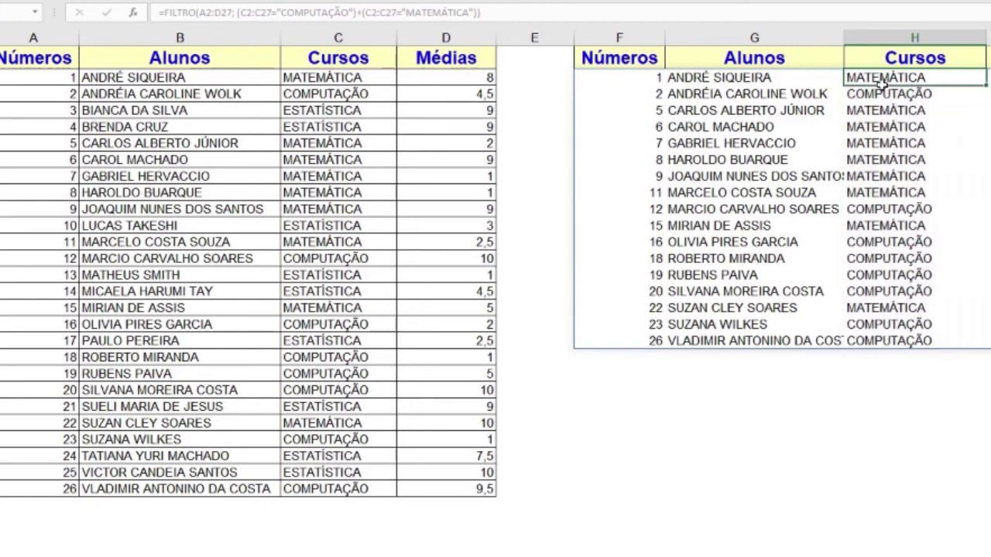
{"action": "double_click", "coordinate": [646, 77]}
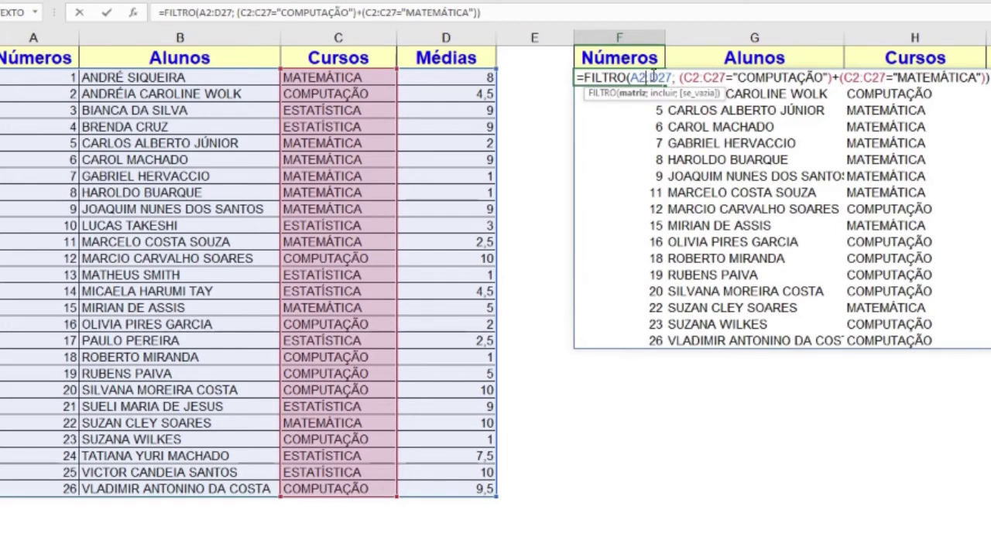
{"action": "left_click", "coordinate": [833, 77]}
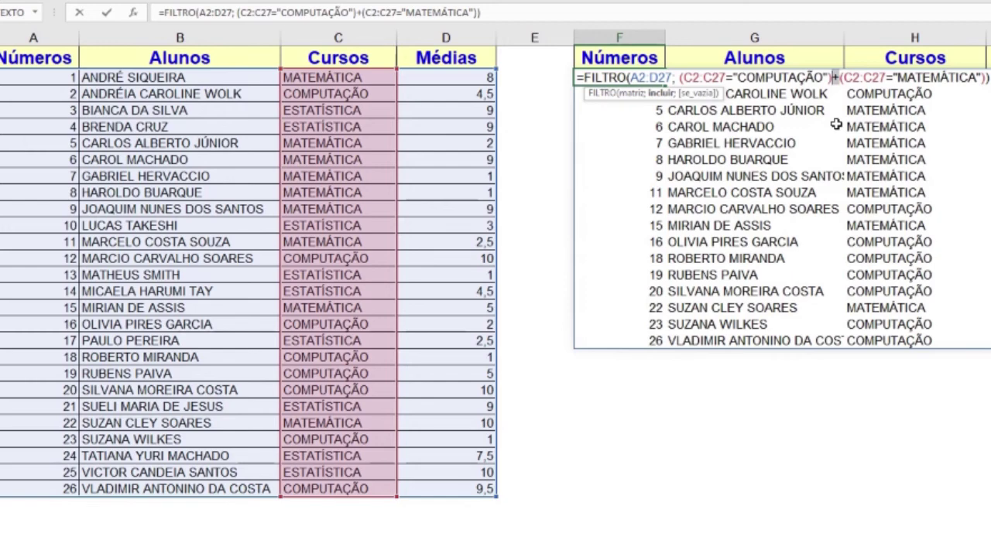
{"action": "key", "text": "Return"}
{"action": "left_click_drag", "start_coordinate": [744, 77], "coordinate": [733, 342]}
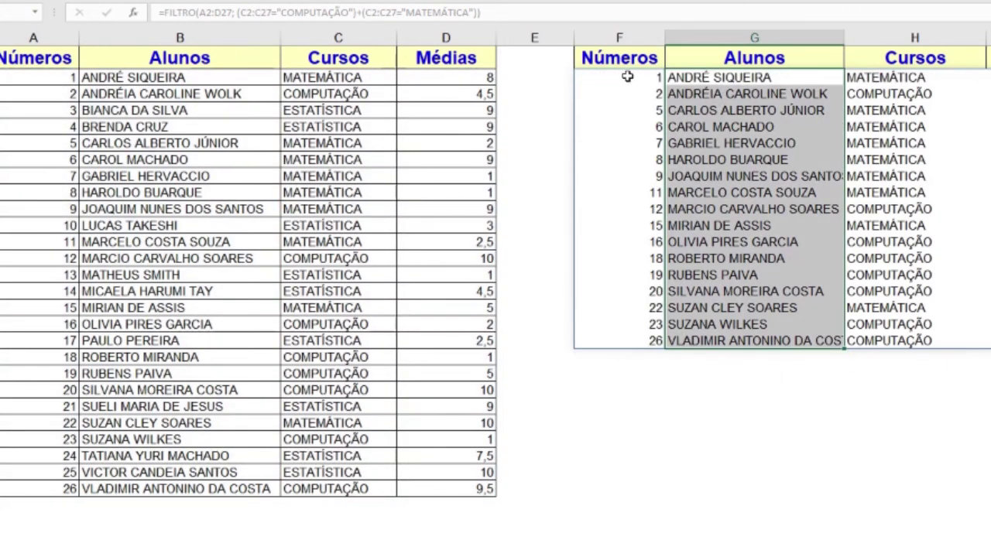
{"action": "left_click_drag", "start_coordinate": [894, 78], "coordinate": [875, 339]}
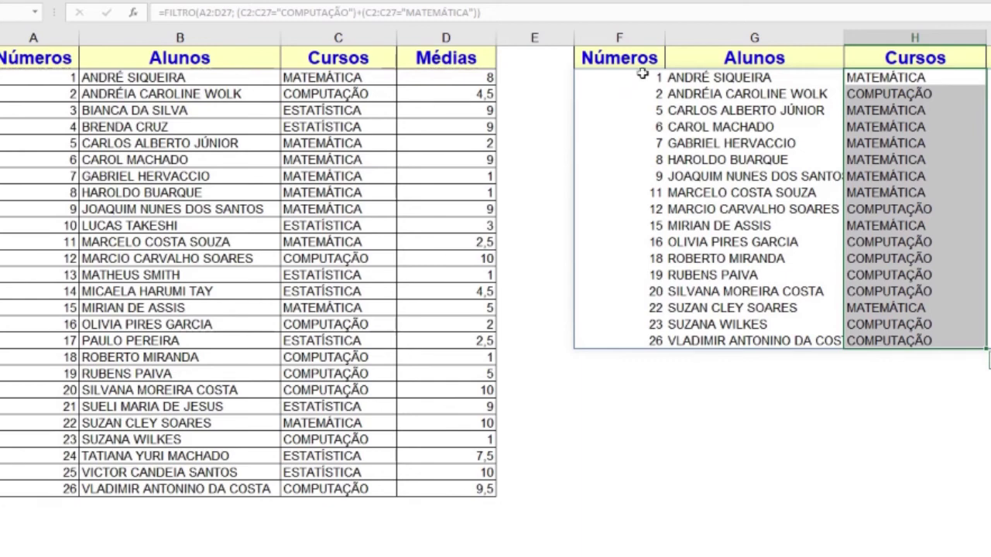
{"action": "left_click", "coordinate": [642, 73]}
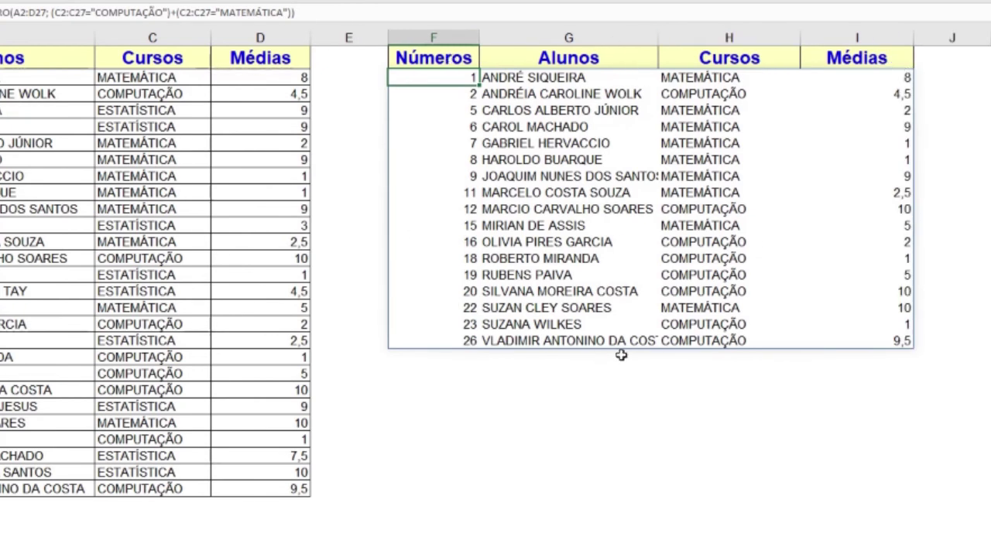
Wrap the FILTRO formula in F2 in a CLASSIFICAR function with sort index 3 and apply it.
{"action": "double_click", "coordinate": [439, 79]}
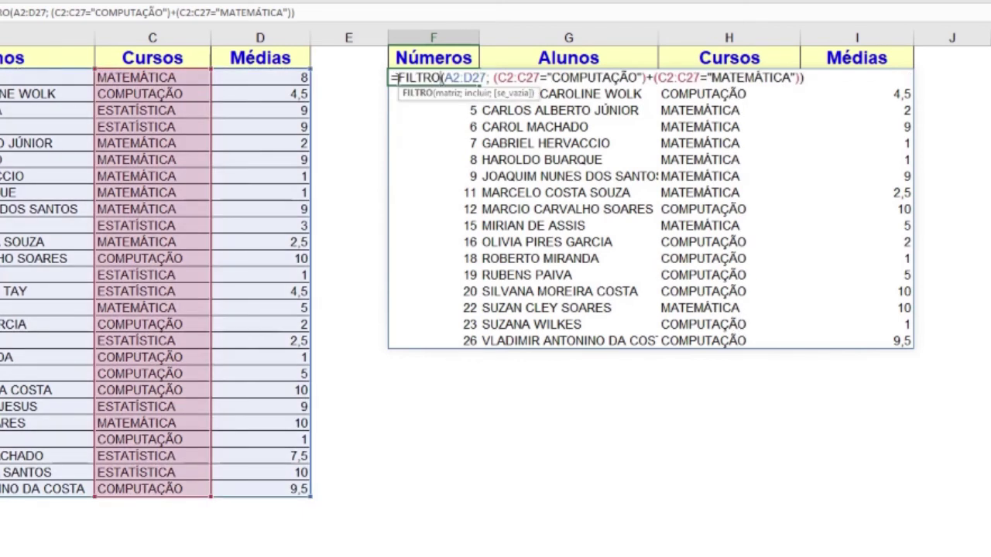
{"action": "left_click", "coordinate": [398, 78]}
{"action": "type", "text": "CLA"}
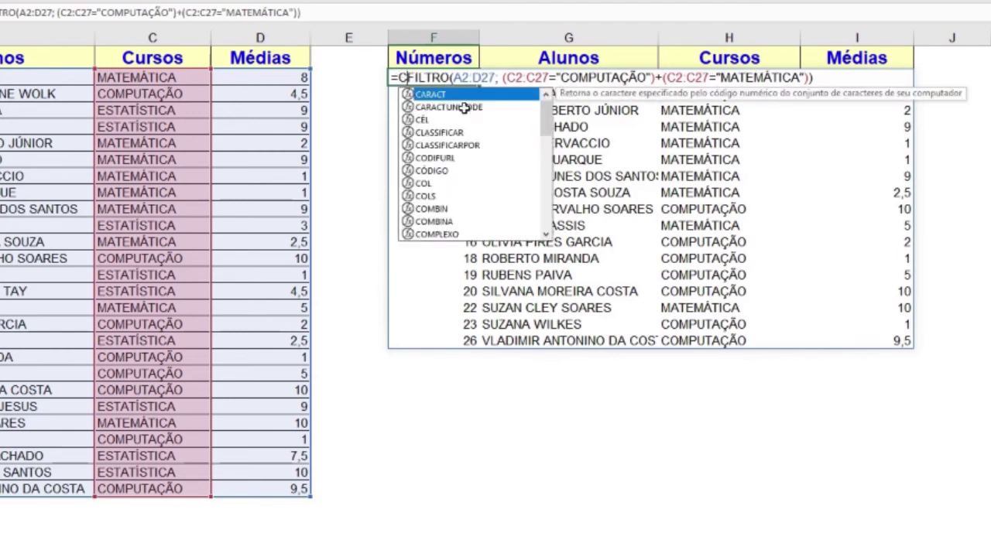
{"action": "key", "text": "Tab"}
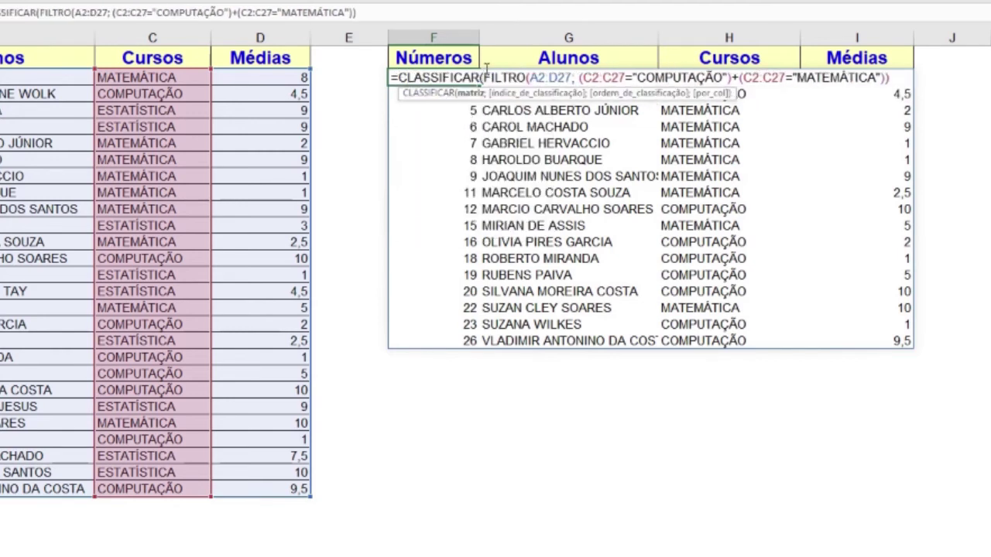
{"action": "left_click", "coordinate": [903, 77]}
{"action": "type", "text": ";"}
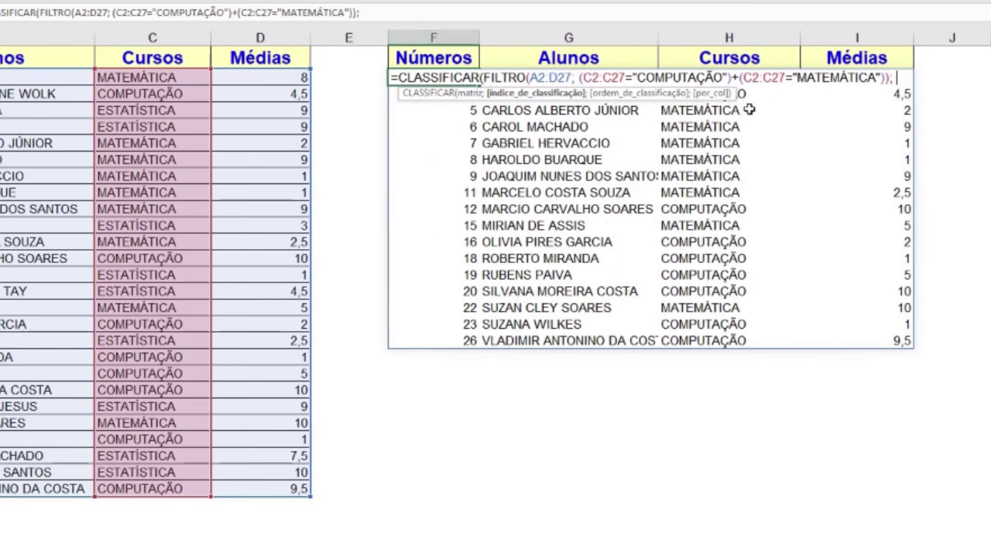
{"action": "type", "text": "3)"}
{"action": "key", "text": "Return"}
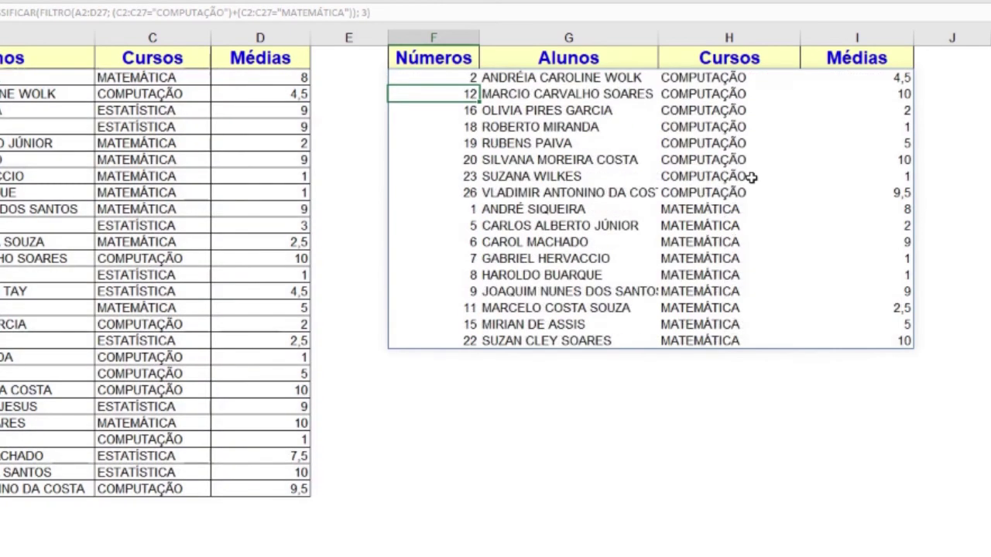
Check the order of the Cursos column and review the nested CLASSIFICAR and FILTRO functions in F2.
{"action": "left_click", "coordinate": [713, 81]}
{"action": "left_click_drag", "start_coordinate": [713, 81], "coordinate": [729, 335]}
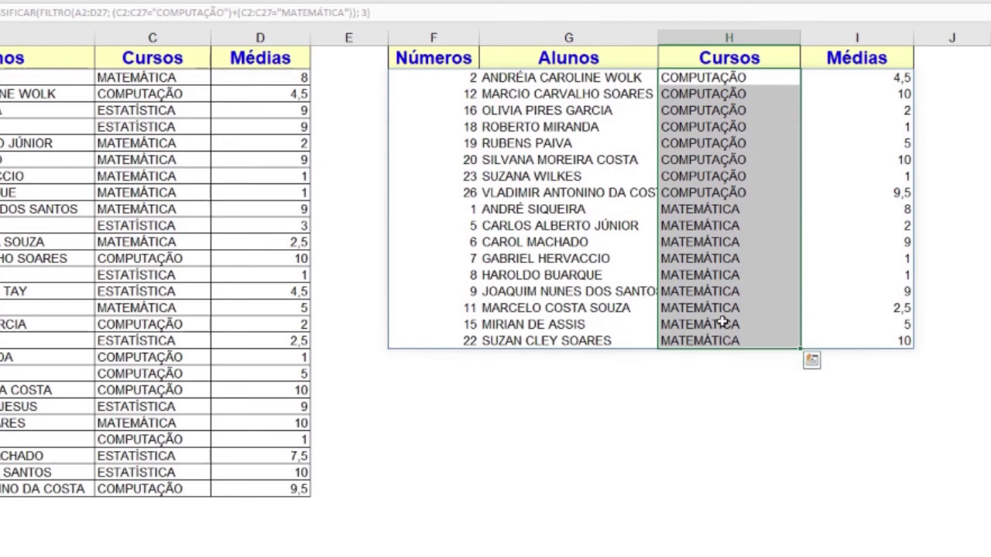
{"action": "double_click", "coordinate": [455, 81]}
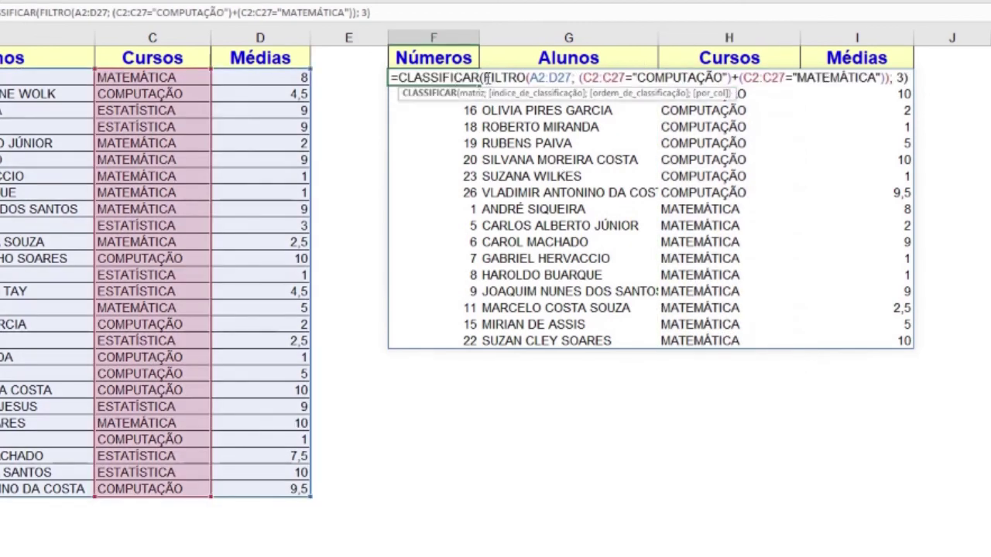
{"action": "double_click", "coordinate": [496, 78]}
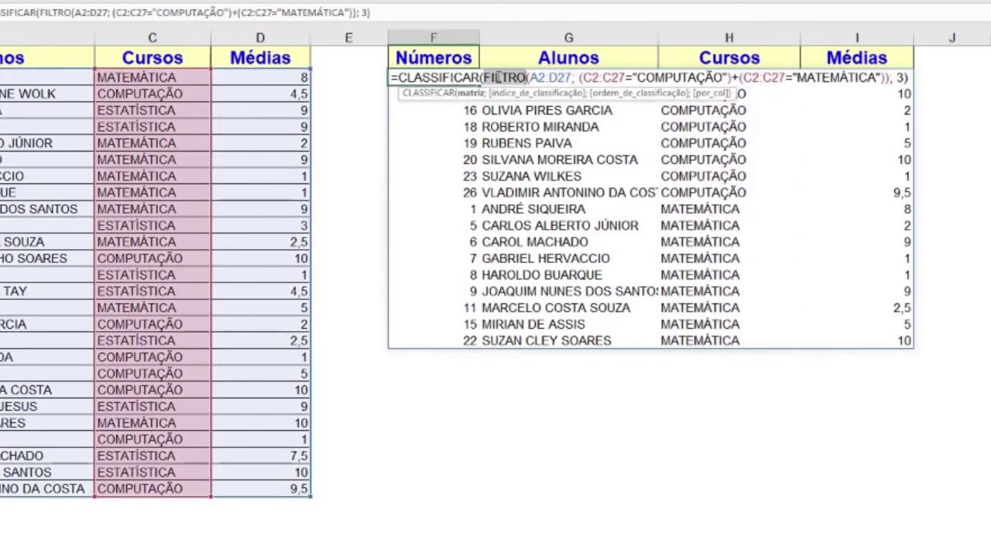
{"action": "double_click", "coordinate": [427, 77]}
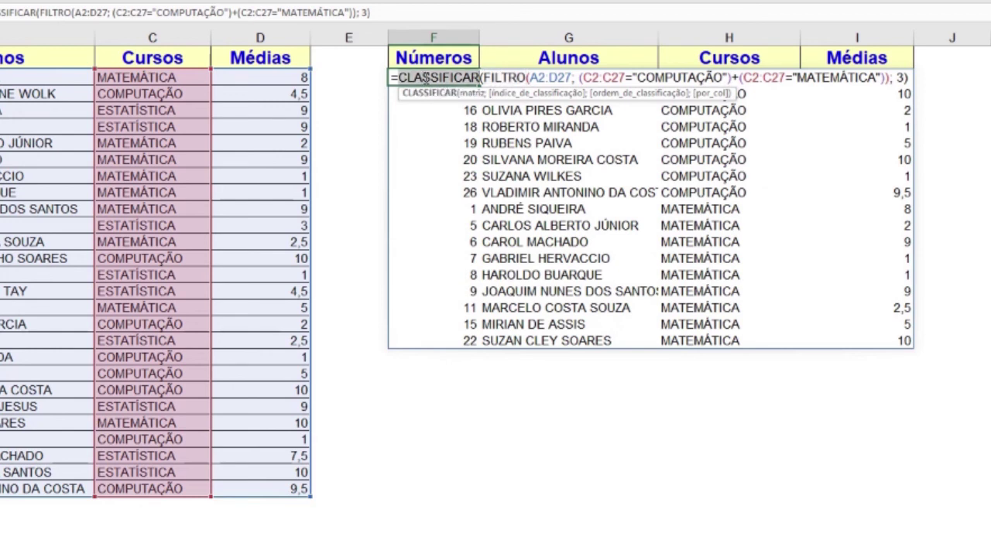
{"action": "key", "text": "Return"}
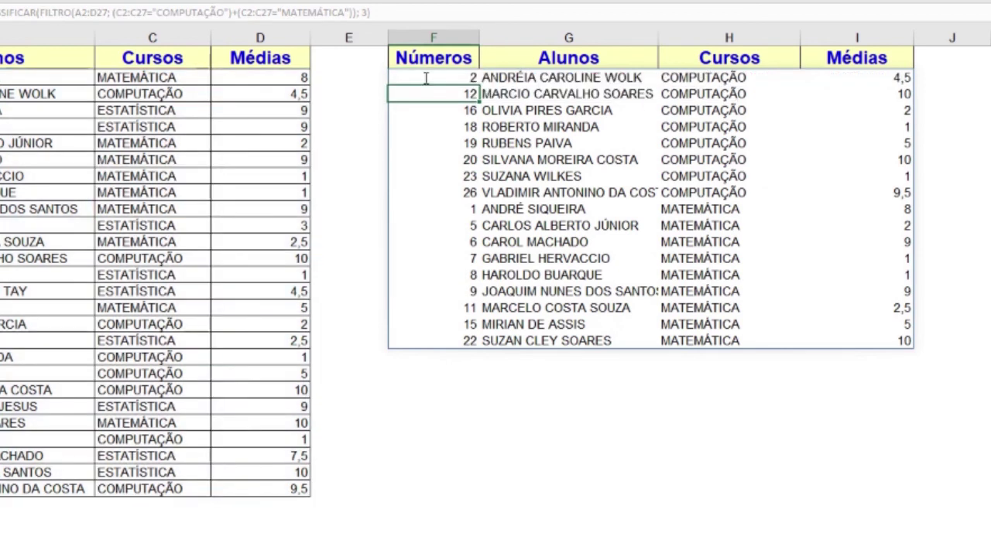